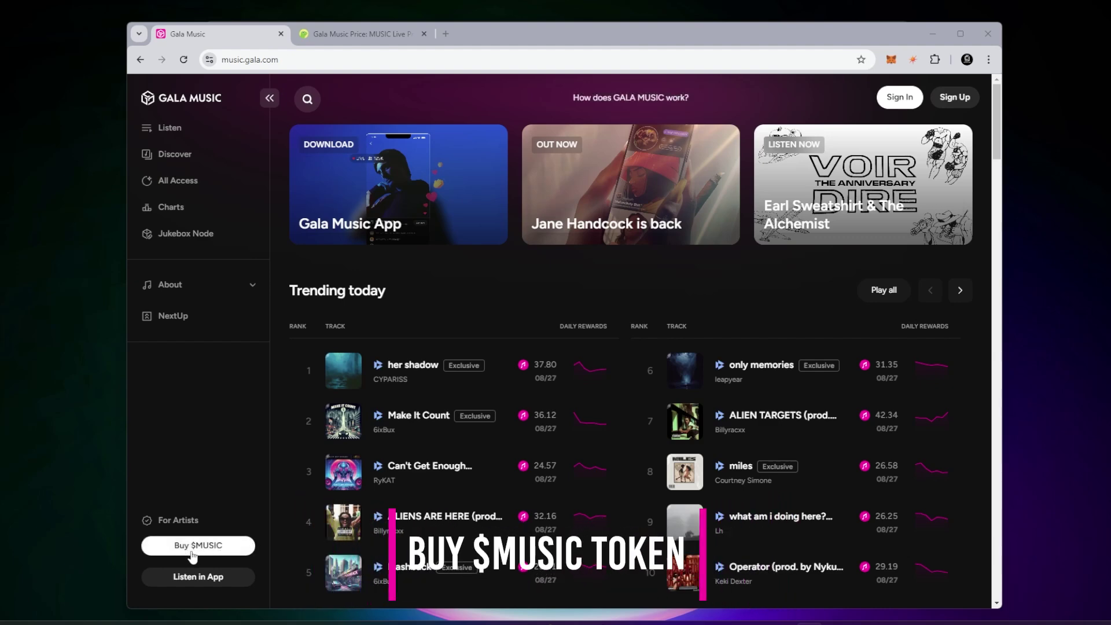
Open the Jukebox Node purchase and copy its 62,755 $MUSIC price
{"action": "left_click", "coordinate": [206, 548]}
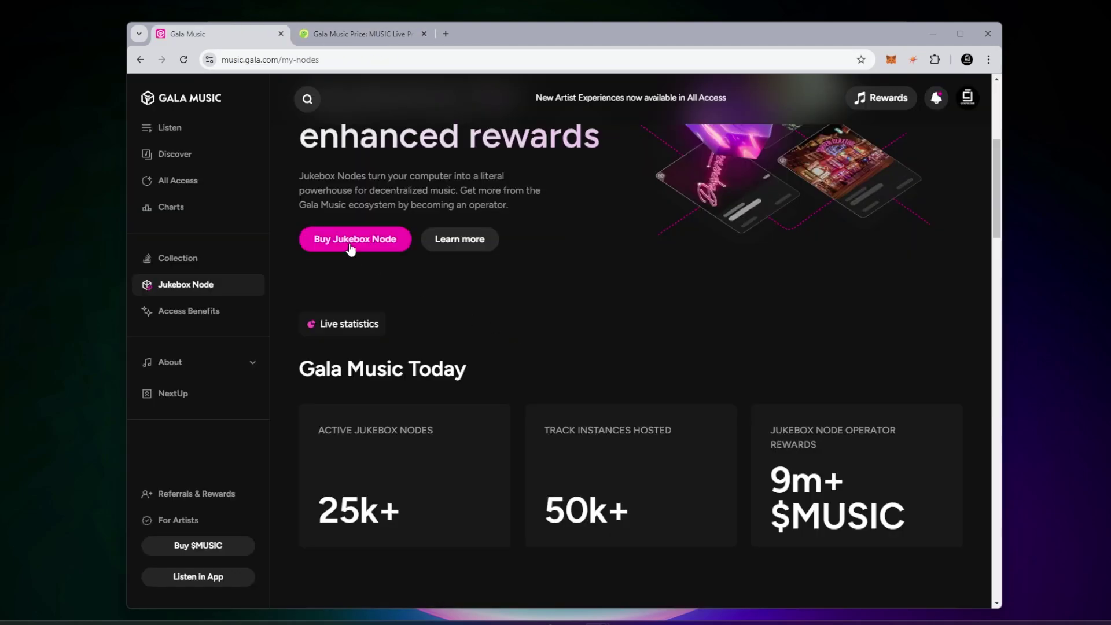
{"action": "left_click", "coordinate": [350, 242]}
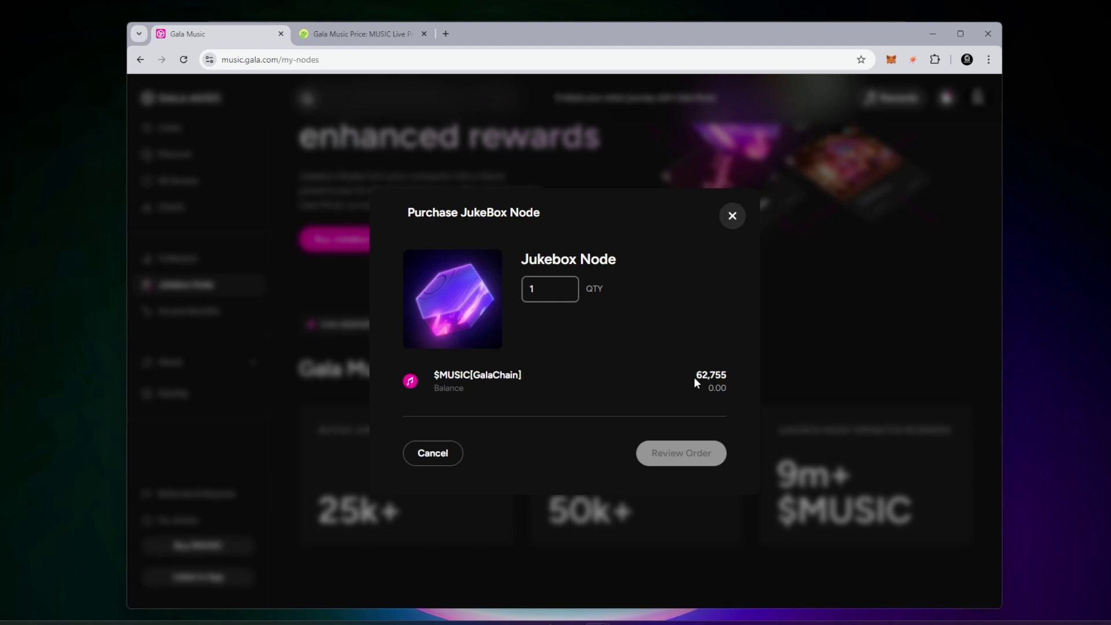
{"action": "left_click_drag", "start_coordinate": [695, 376], "coordinate": [727, 375]}
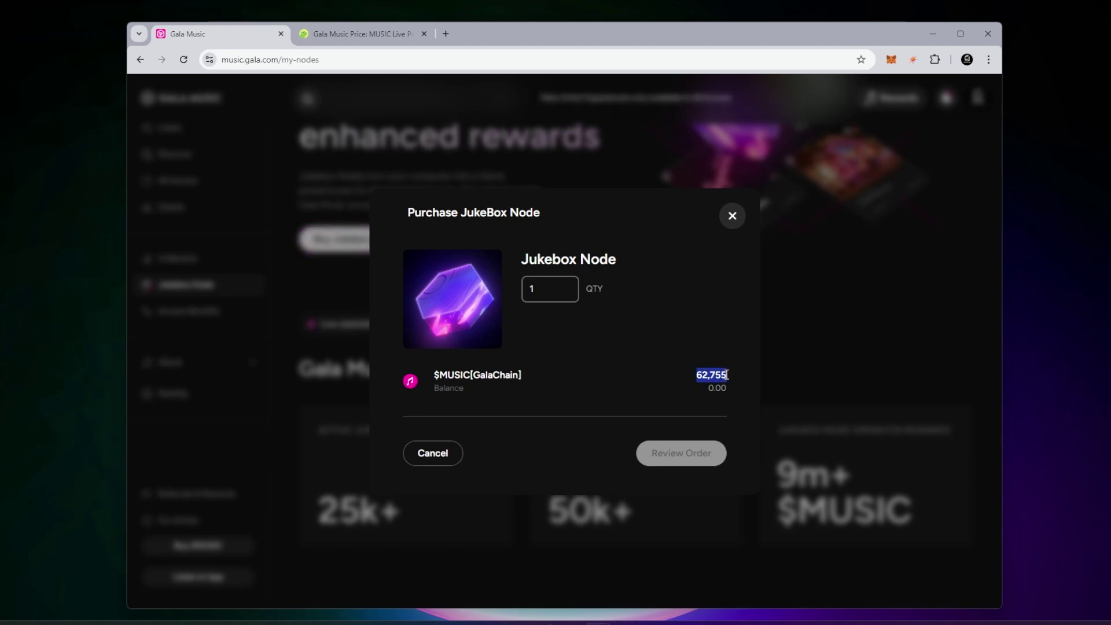
{"action": "right_click", "coordinate": [719, 379]}
{"action": "left_click", "coordinate": [727, 385]}
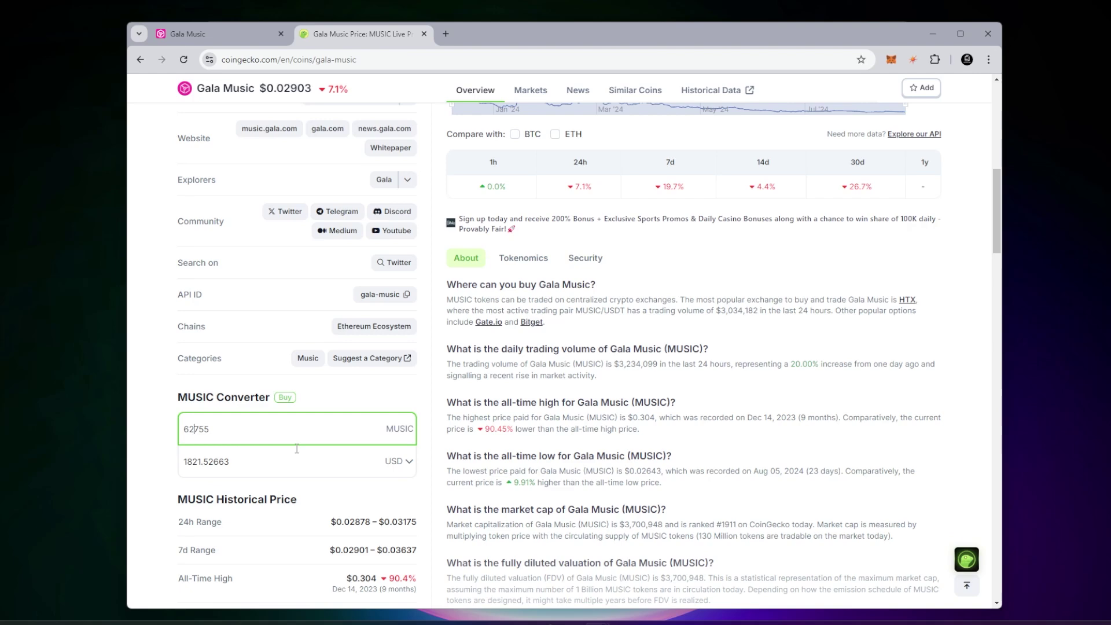
Check 62,755 MUSIC converts to about 1,821.53 USD, then bring up the price's copy menu again
{"action": "scroll", "coordinate": [296, 448], "scroll_direction": "up", "scroll_amount": 9}
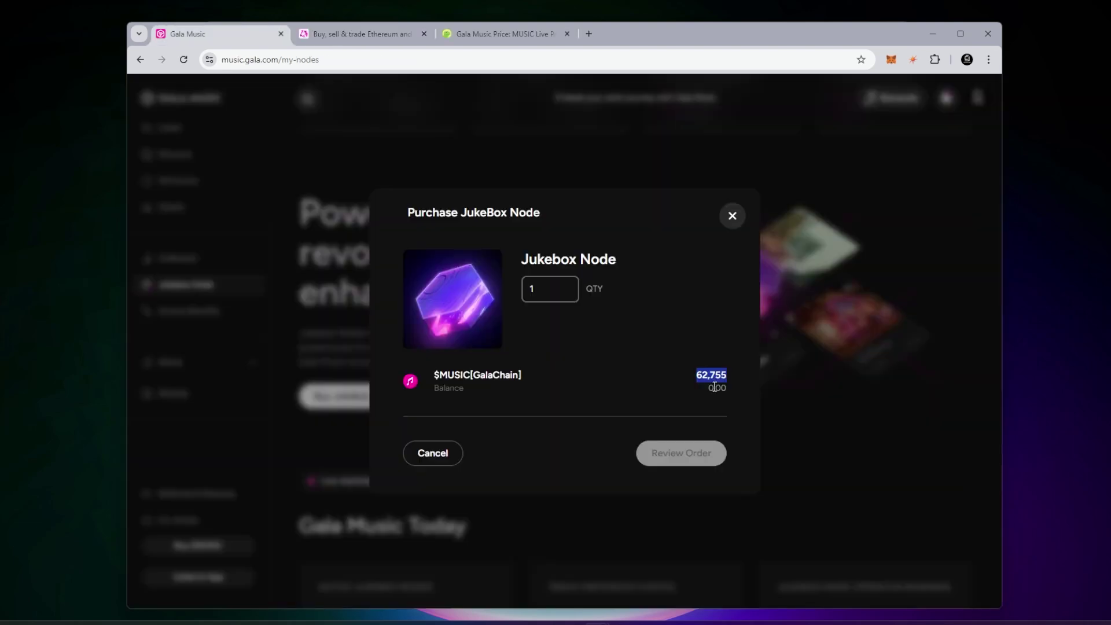
{"action": "right_click", "coordinate": [715, 379]}
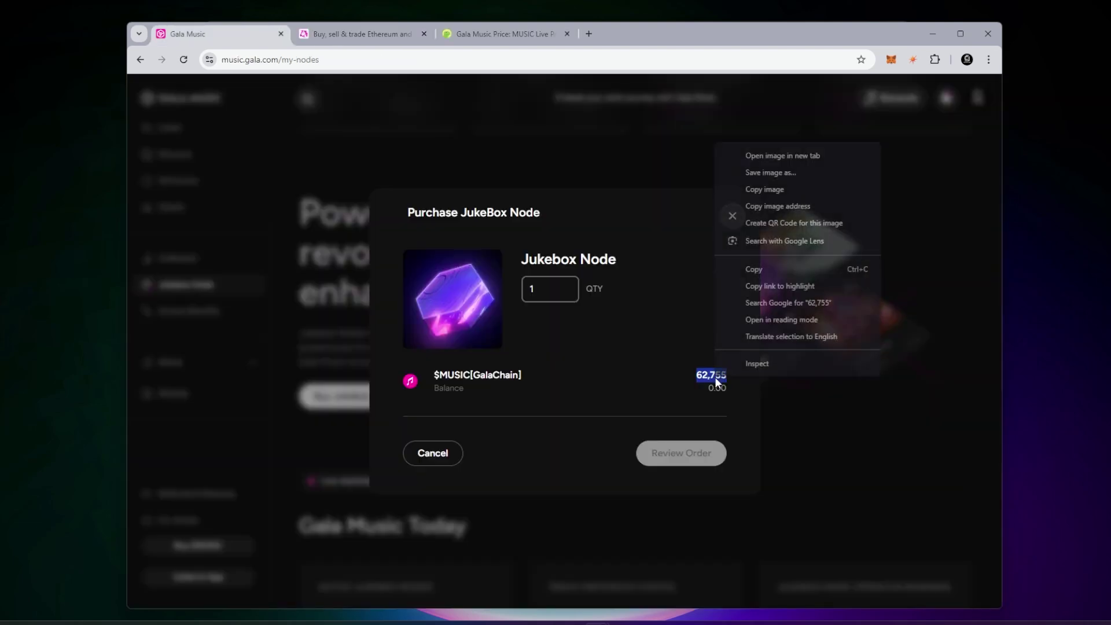
Copy the 62,755 price, enter the ETH amount, and flip the trade to sell ETH for $MUSIC
{"action": "left_click", "coordinate": [762, 267]}
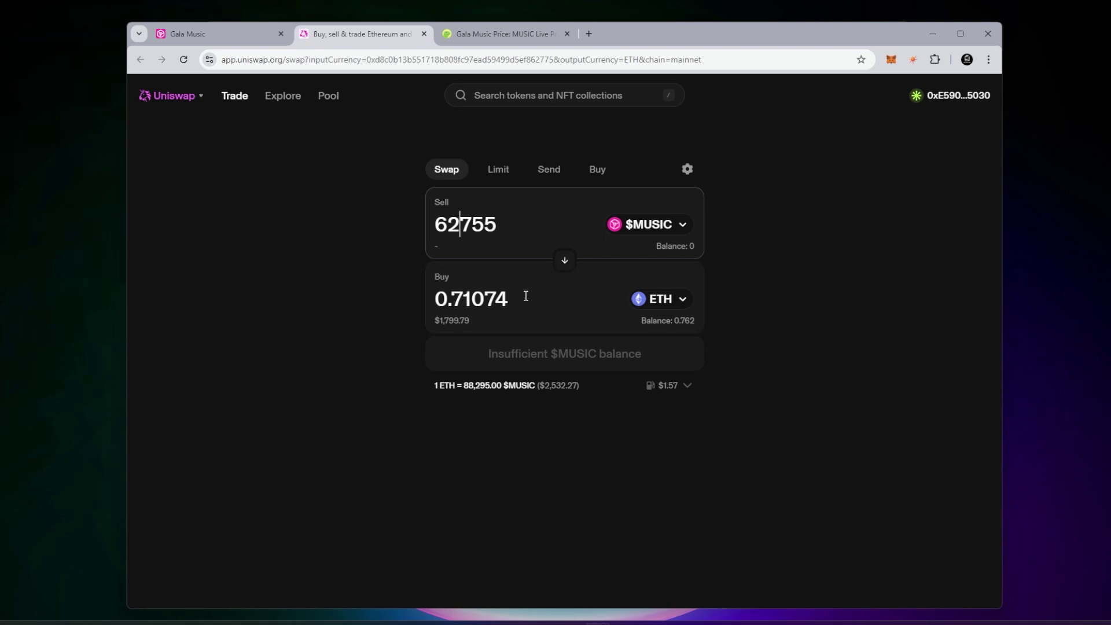
{"action": "double_click", "coordinate": [469, 298]}
{"action": "type", "text": "0.715"}
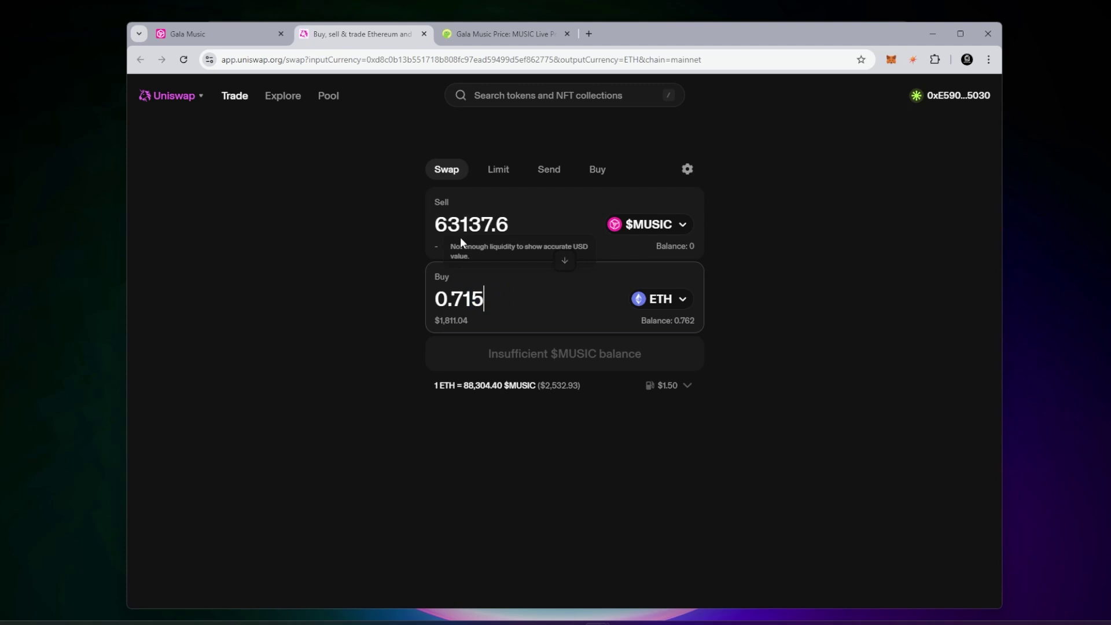
{"action": "left_click", "coordinate": [563, 264]}
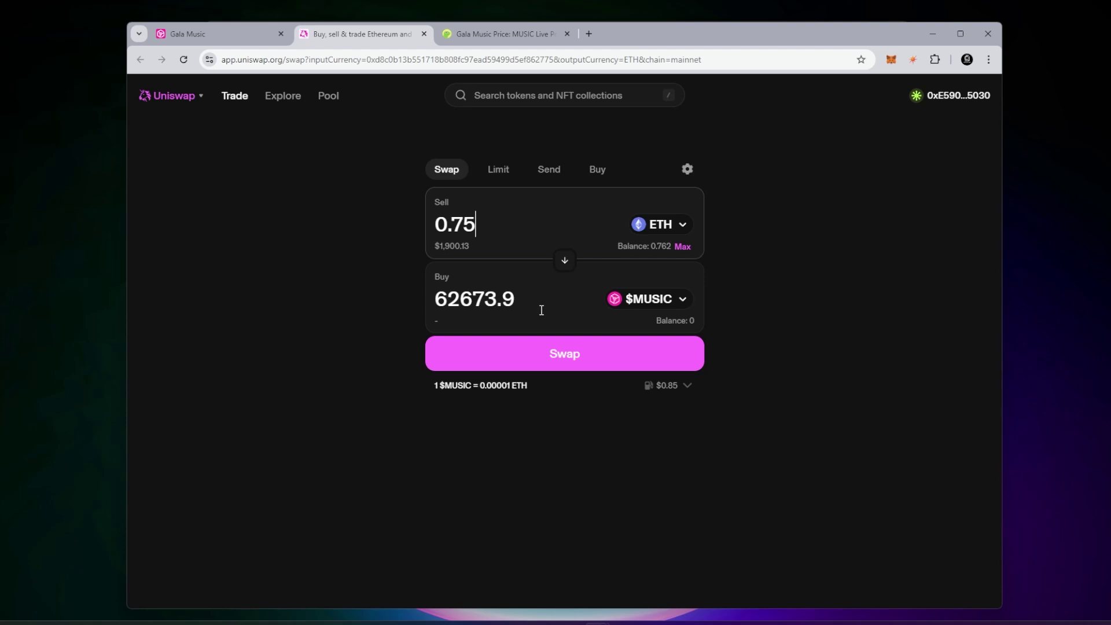
Review and confirm the 0.75 ETH to $MUSIC swap, approving it in MetaMask
{"action": "left_click", "coordinate": [559, 354]}
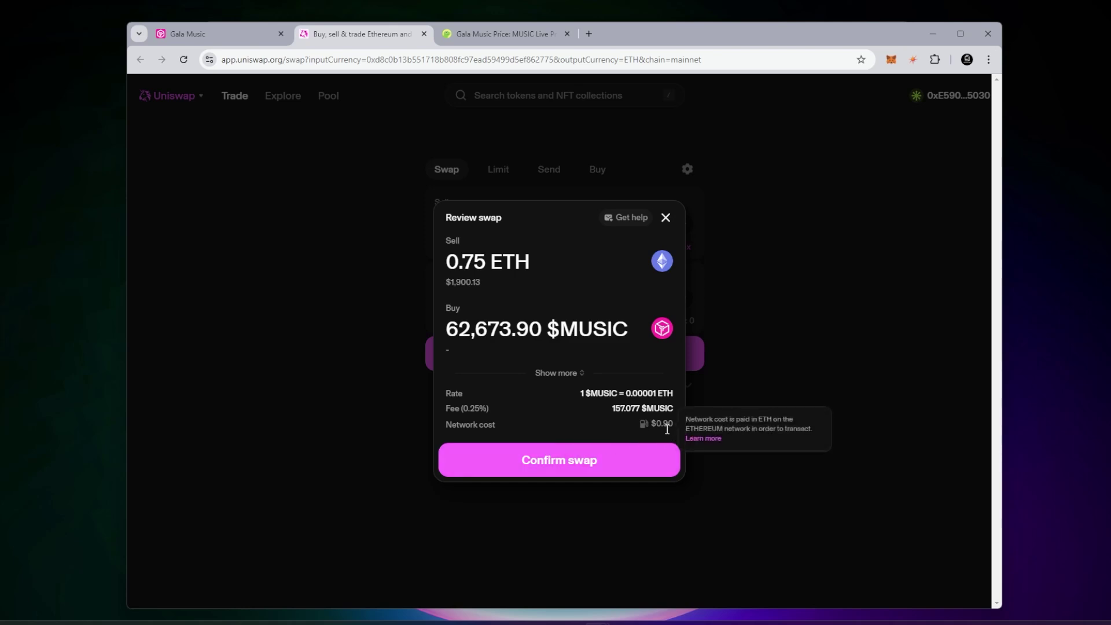
{"action": "left_click", "coordinate": [546, 453]}
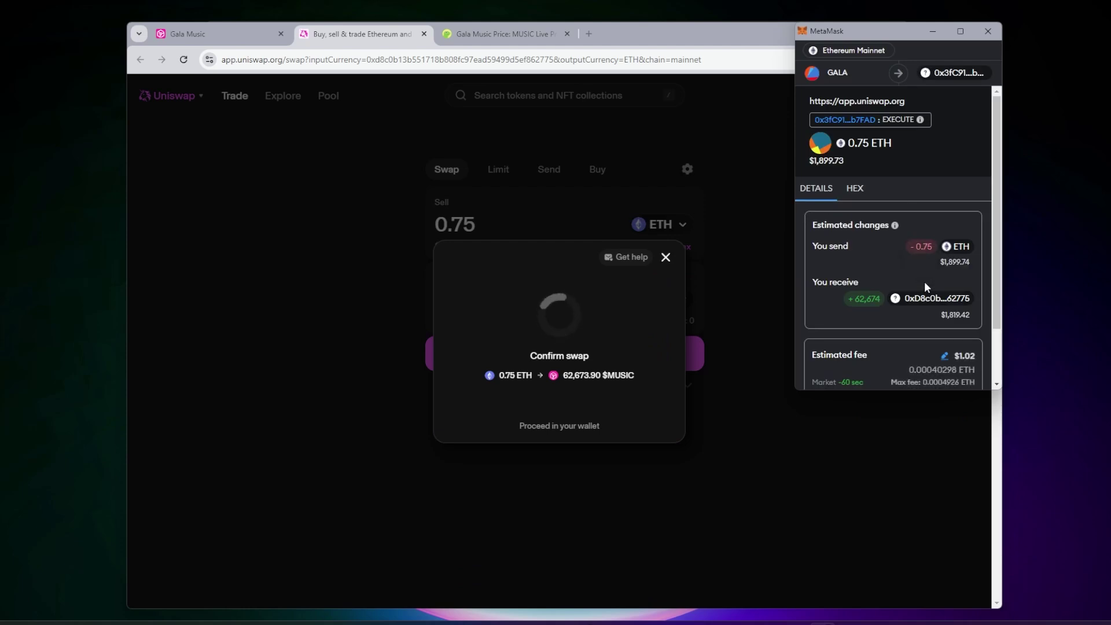
{"action": "scroll", "coordinate": [924, 281], "scroll_direction": "down", "scroll_amount": 2}
{"action": "left_click", "coordinate": [932, 362]}
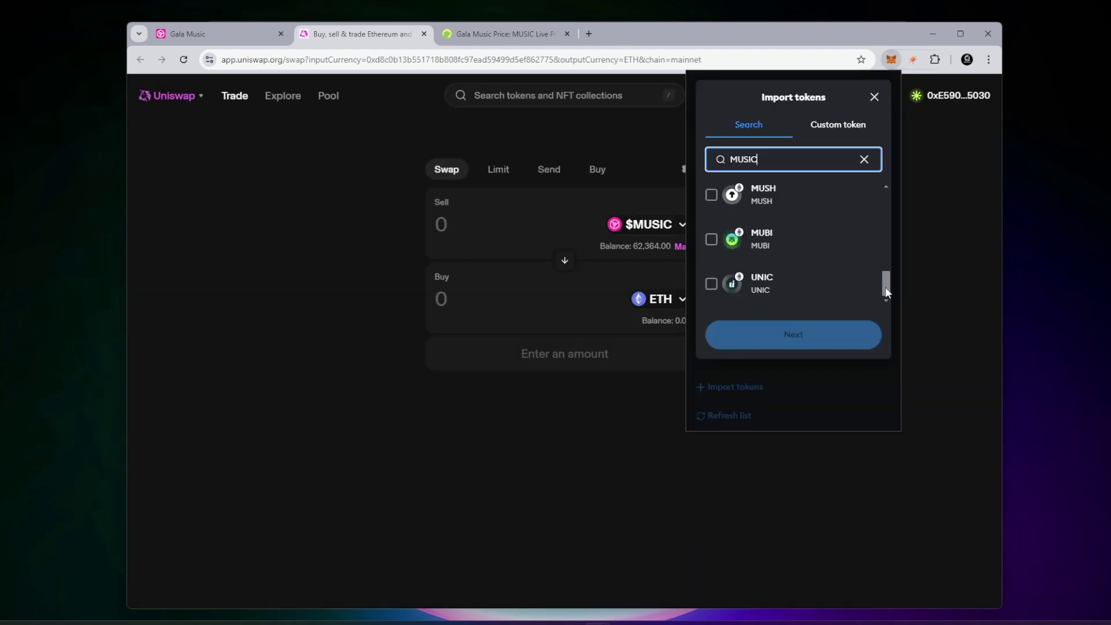
Copy the $MUSIC contract address from CoinGecko
{"action": "scroll", "coordinate": [887, 297], "scroll_direction": "up", "scroll_amount": 6}
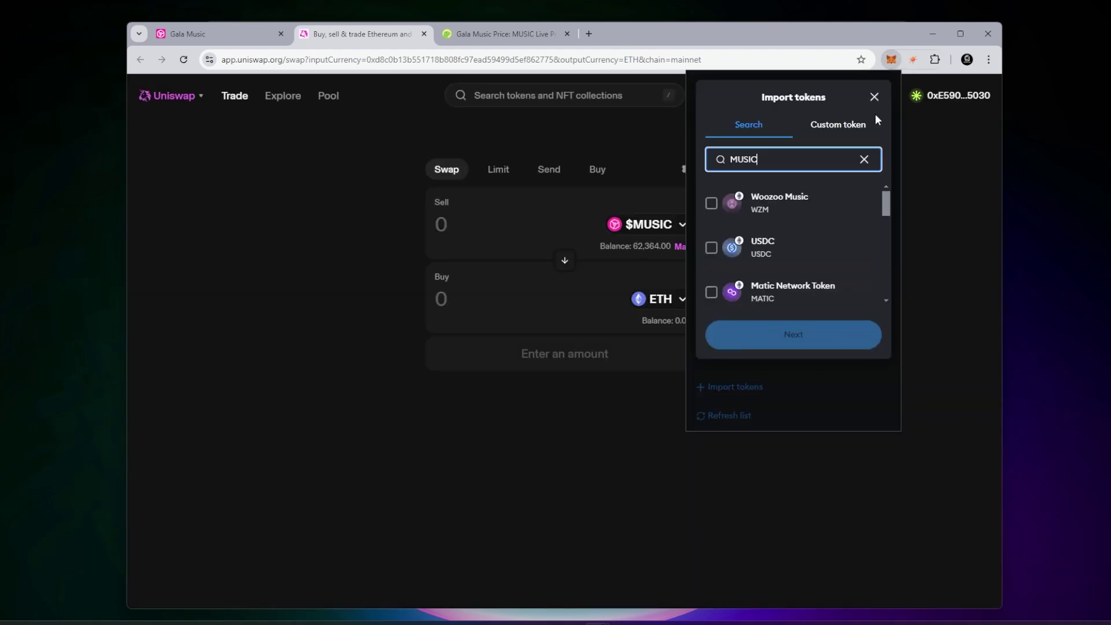
{"action": "left_click", "coordinate": [845, 128]}
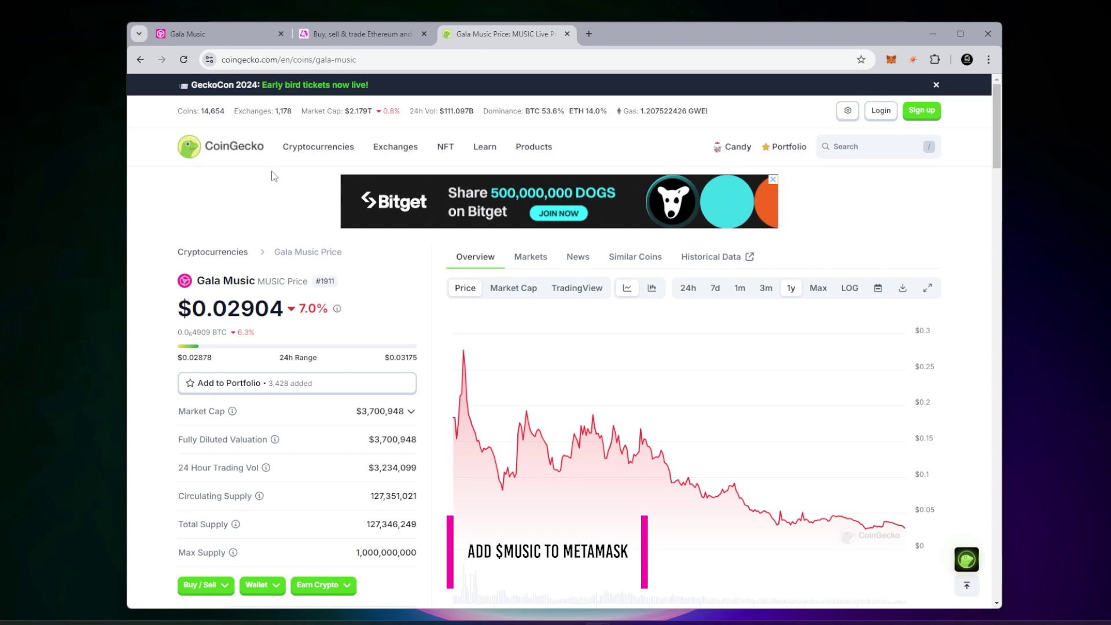
{"action": "scroll", "coordinate": [272, 175], "scroll_direction": "down", "scroll_amount": 5}
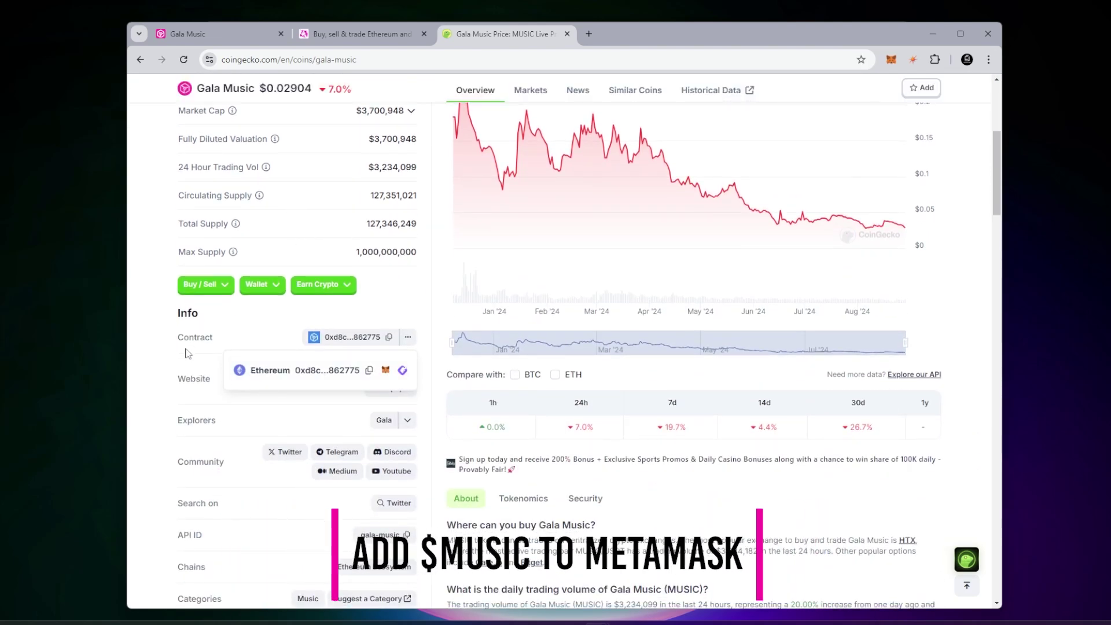
{"action": "left_click", "coordinate": [385, 370]}
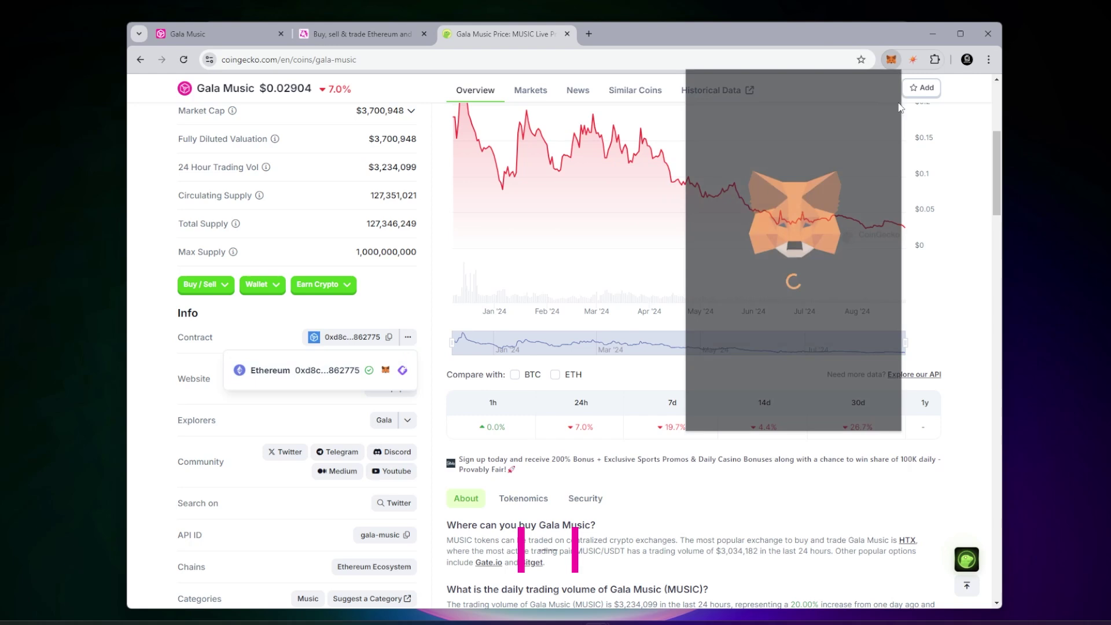
Import $MUSIC into MetaMask as a custom token by the pasted address, showing 62,364.09527 $MUSIC
{"action": "left_click", "coordinate": [848, 125]}
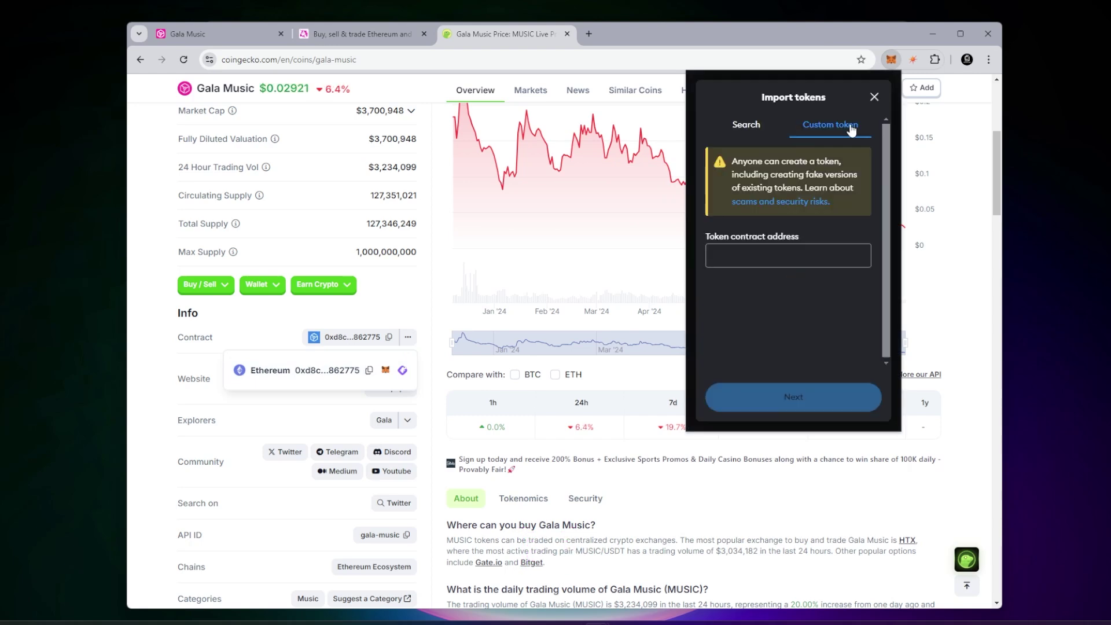
{"action": "left_click", "coordinate": [744, 260]}
{"action": "key", "text": "ctrl+v"}
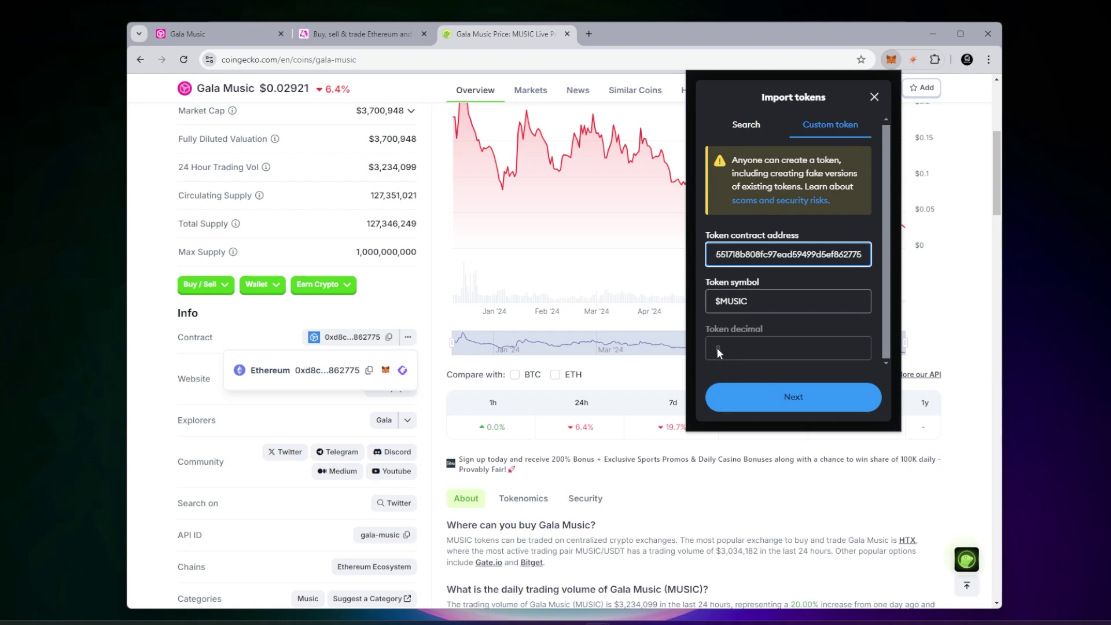
{"action": "left_click", "coordinate": [792, 405]}
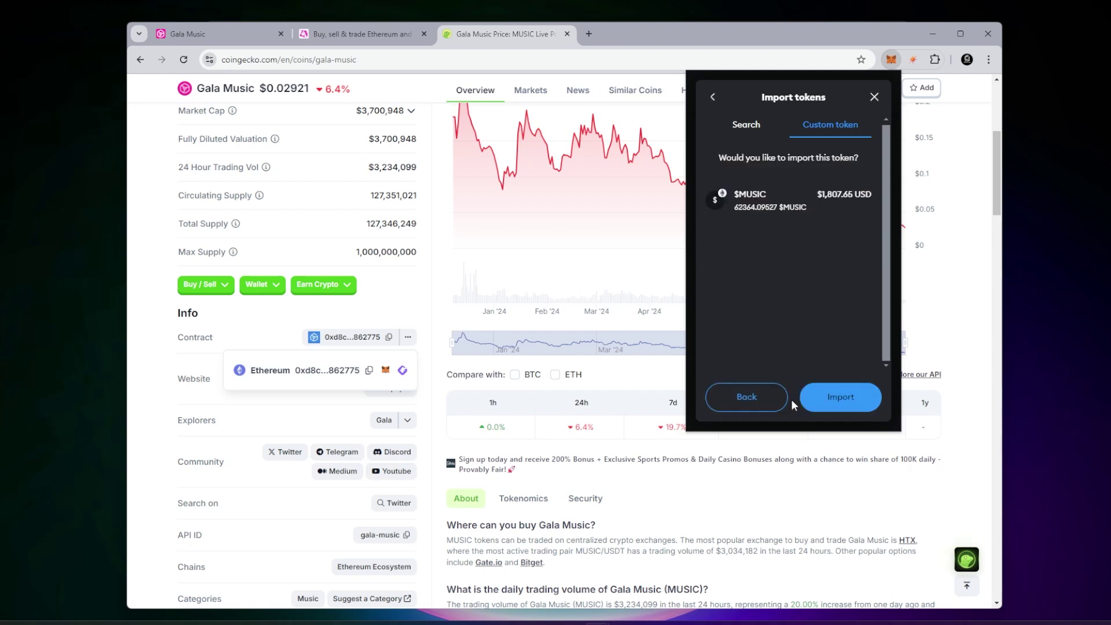
{"action": "left_click", "coordinate": [828, 395]}
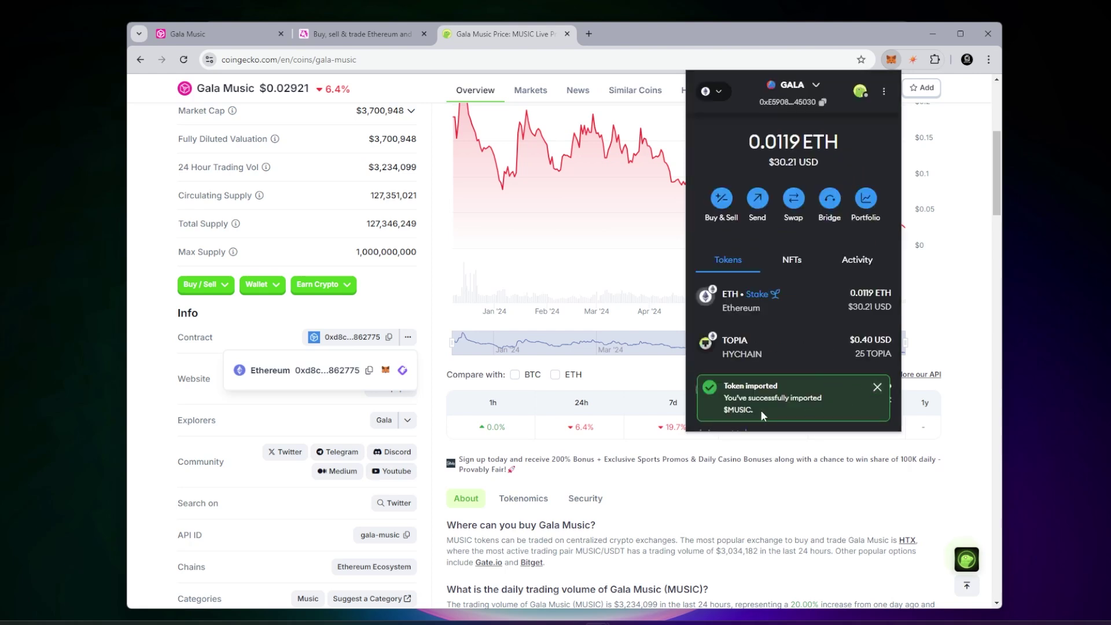
{"action": "left_click", "coordinate": [876, 388]}
{"action": "scroll", "coordinate": [840, 337], "scroll_direction": "down", "scroll_amount": 2}
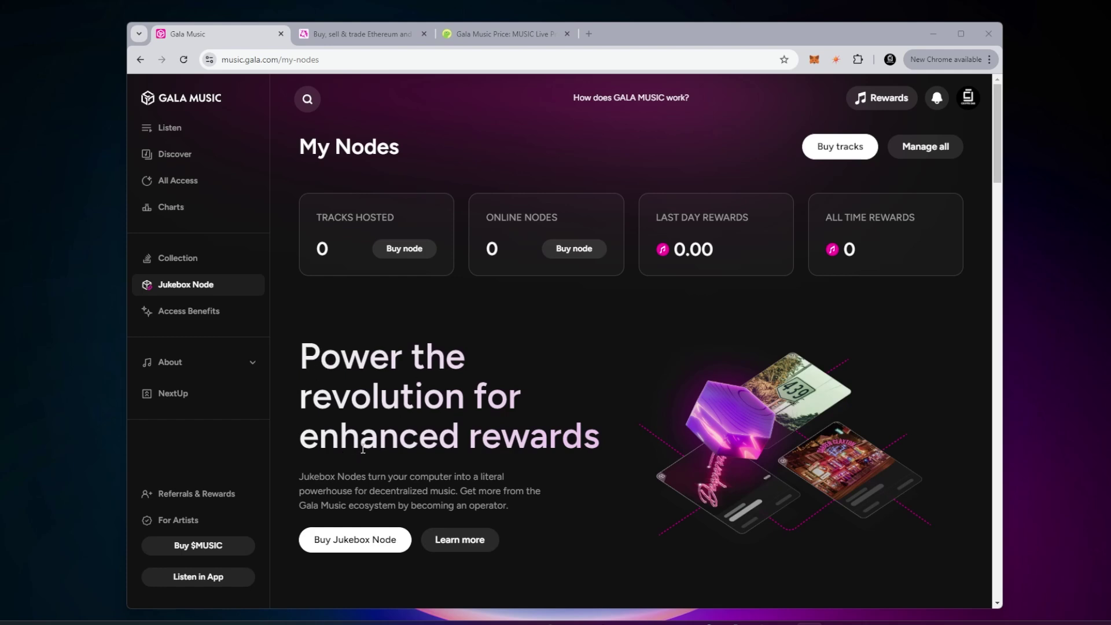
Open the Ethereum Mainnet $MUSIC balance of 62,364.10 from the Balances list
{"action": "left_click", "coordinate": [377, 540]}
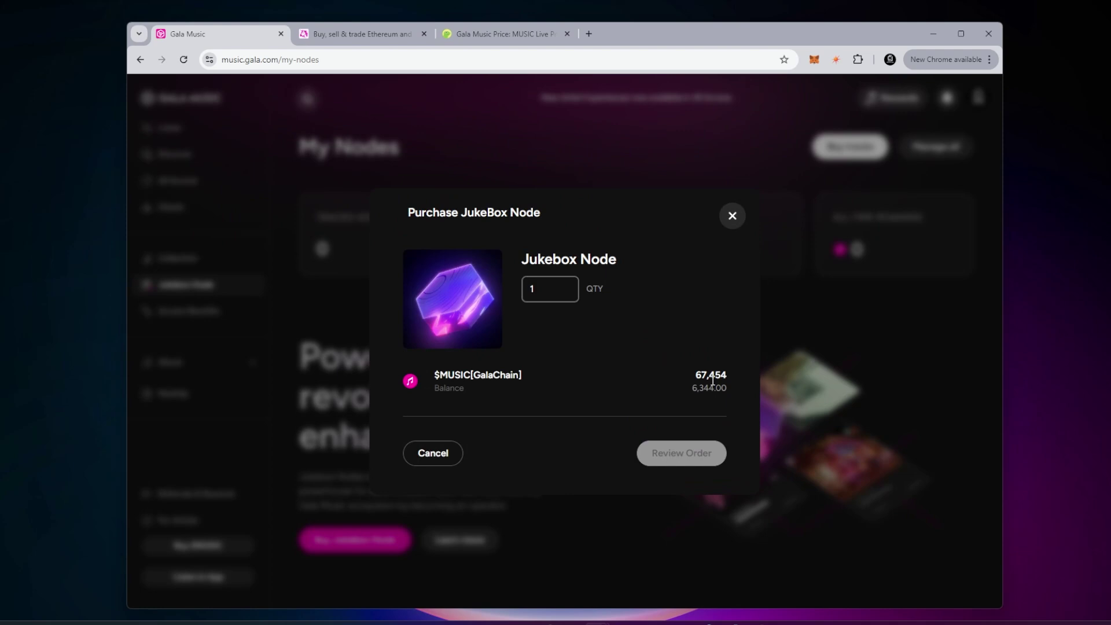
{"action": "left_click", "coordinate": [716, 388]}
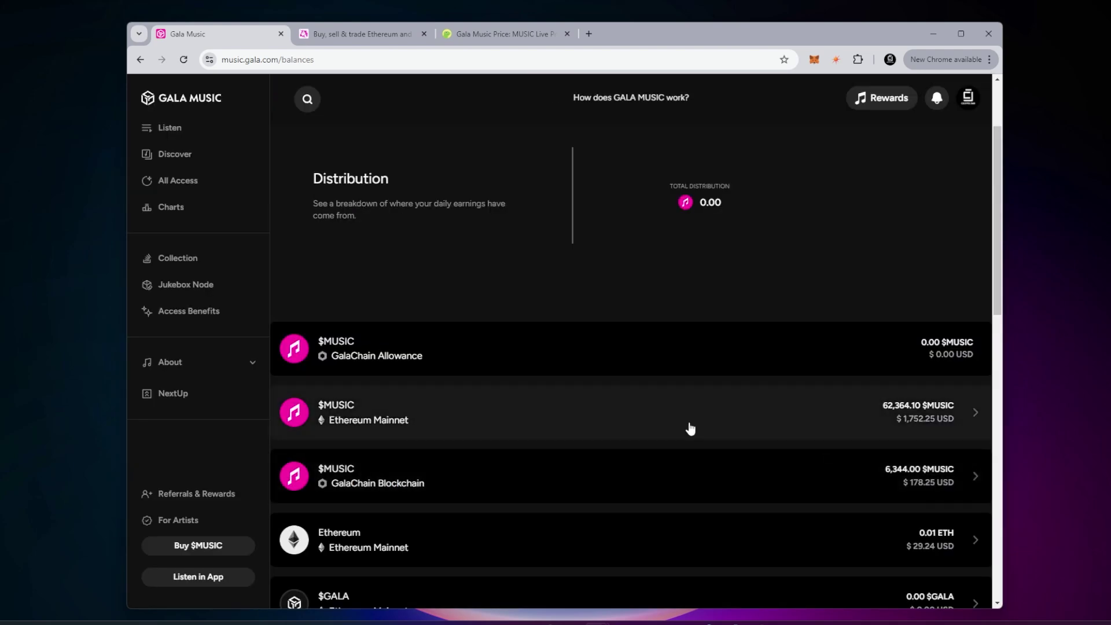
{"action": "left_click", "coordinate": [978, 415]}
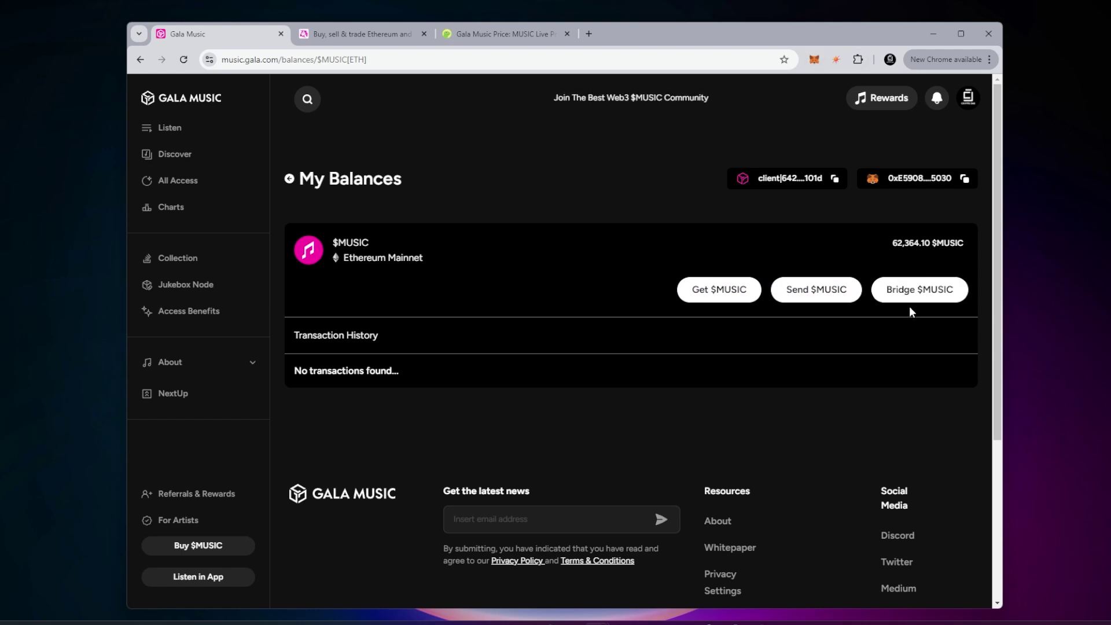
Bridge the full 62,364.10 $MUSIC balance to GalaChain, accepting the terms and signing in the wallet
{"action": "left_click", "coordinate": [912, 295]}
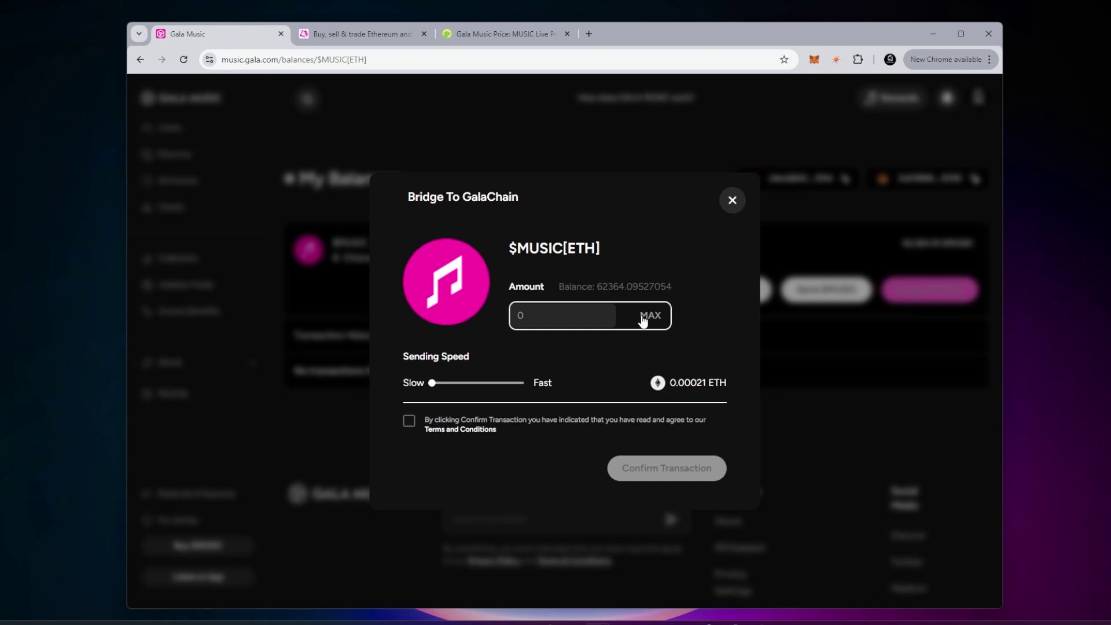
{"action": "left_click", "coordinate": [646, 317]}
{"action": "left_click", "coordinate": [409, 421]}
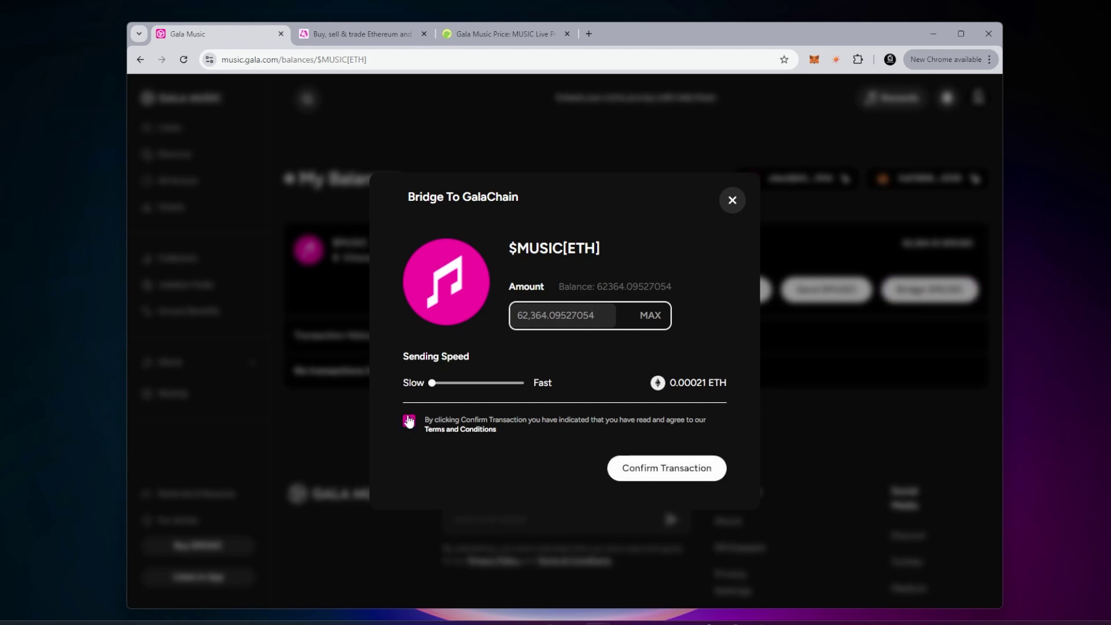
{"action": "left_click", "coordinate": [633, 469]}
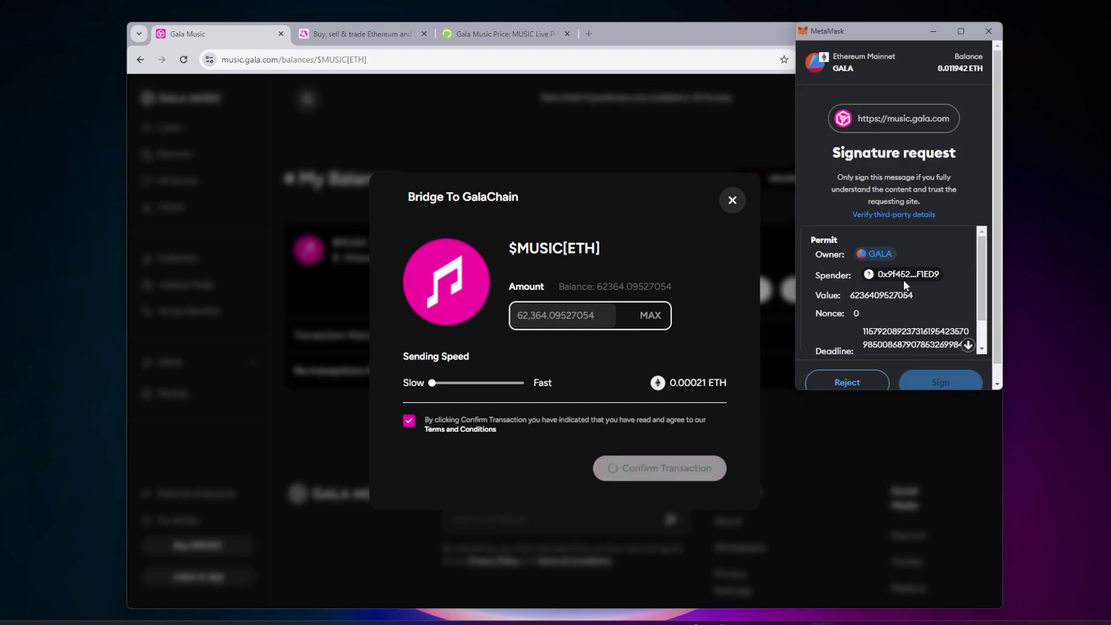
{"action": "scroll", "coordinate": [980, 310], "scroll_direction": "down", "scroll_amount": 2}
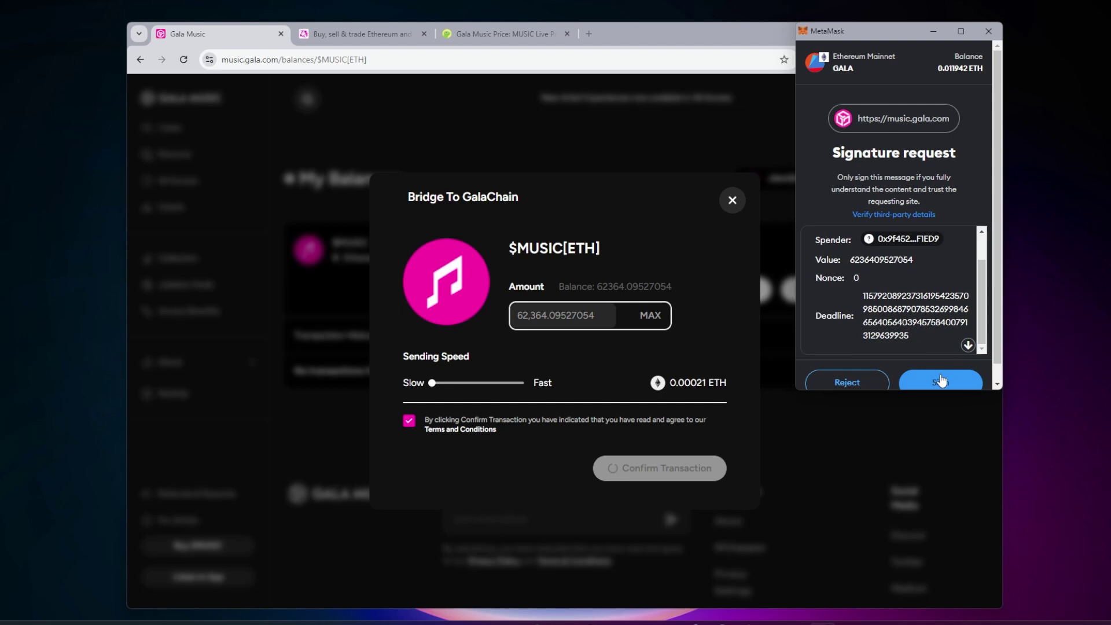
{"action": "left_click", "coordinate": [937, 381]}
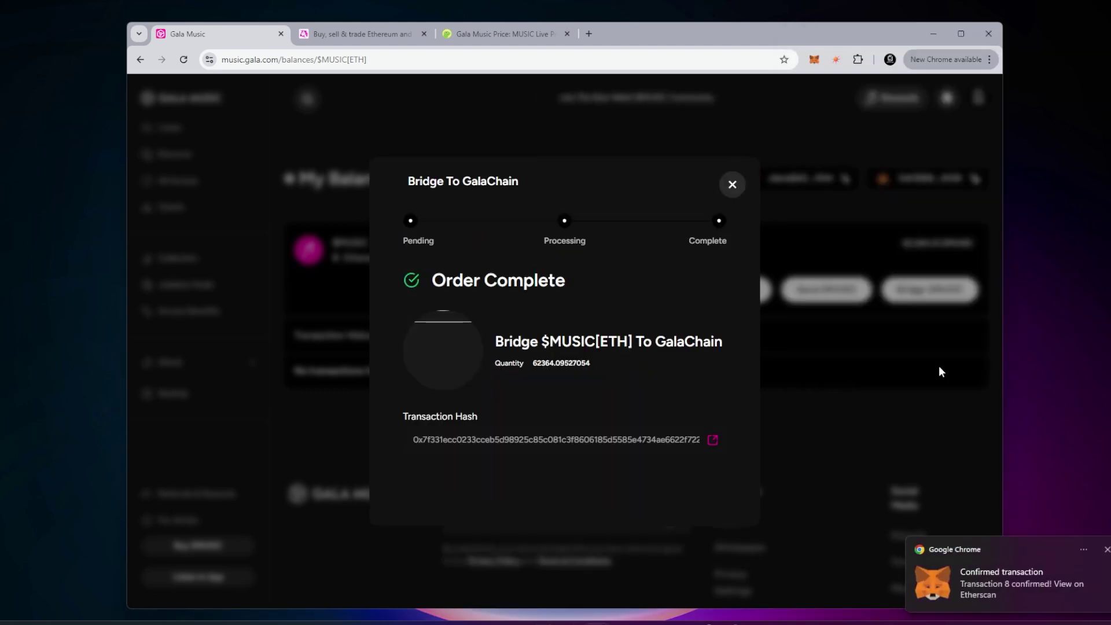
Close the bridge confirmation and return to My Balances, showing 68,708.10 $MUSIC on GalaChain
{"action": "left_click", "coordinate": [732, 185]}
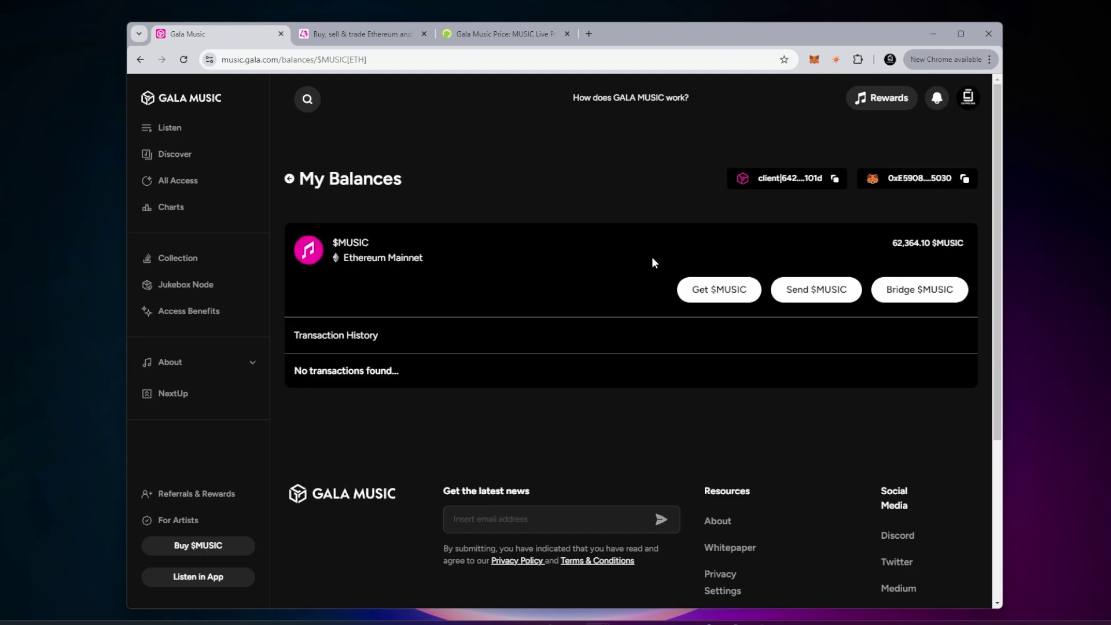
{"action": "left_click", "coordinate": [290, 180]}
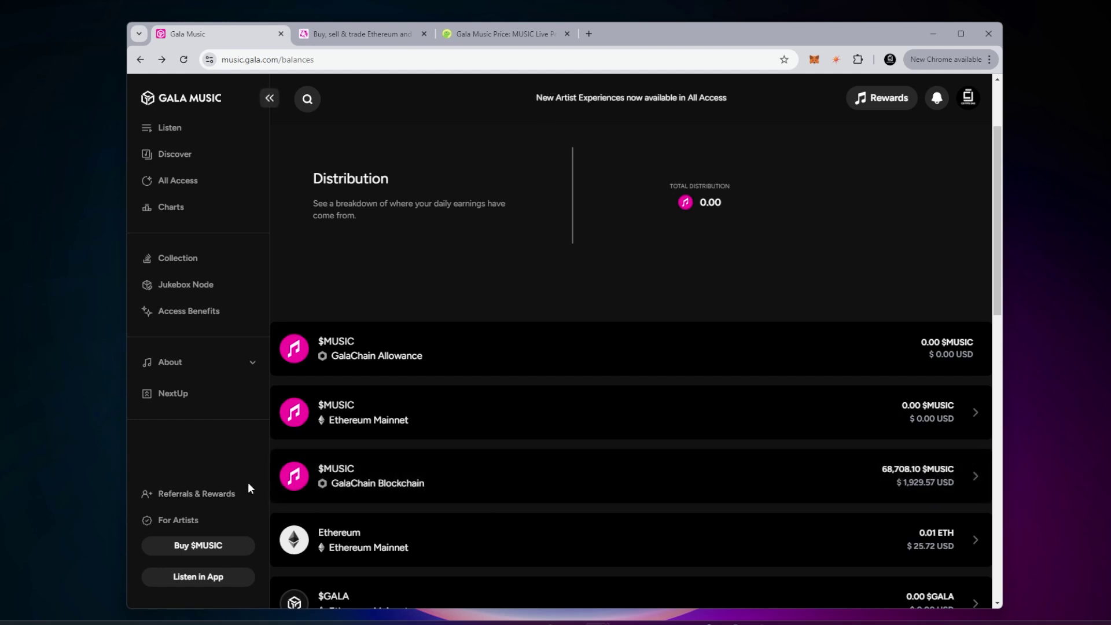
{"action": "scroll", "coordinate": [221, 453], "scroll_direction": "up", "scroll_amount": 2}
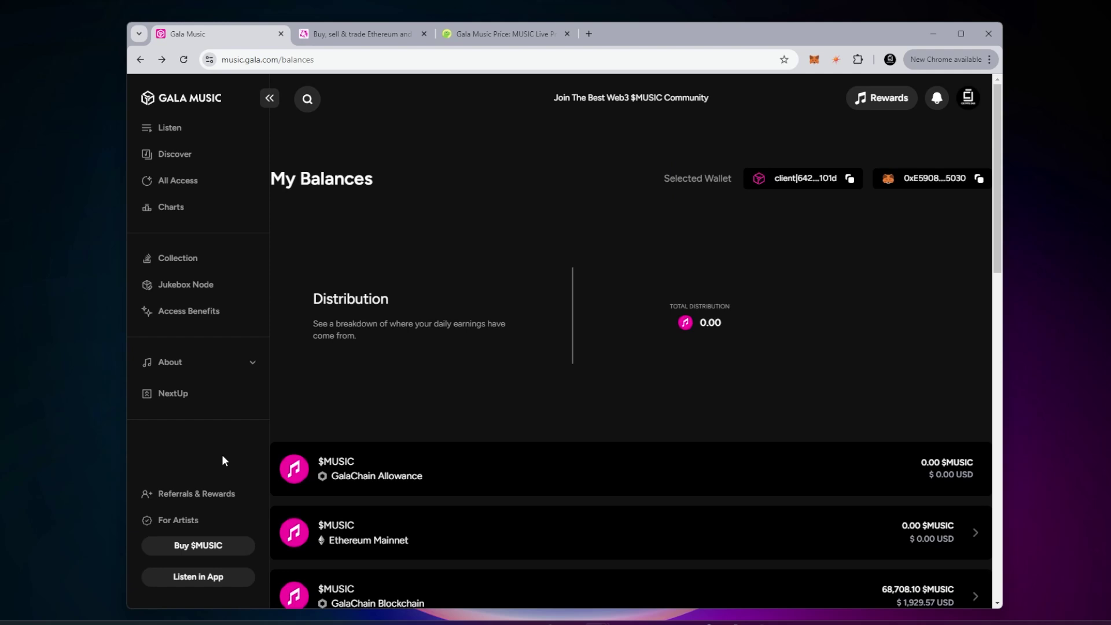
Start buying a Jukebox Node for 67,454 $MUSIC[GalaChain] and review the order
{"action": "left_click", "coordinate": [185, 284]}
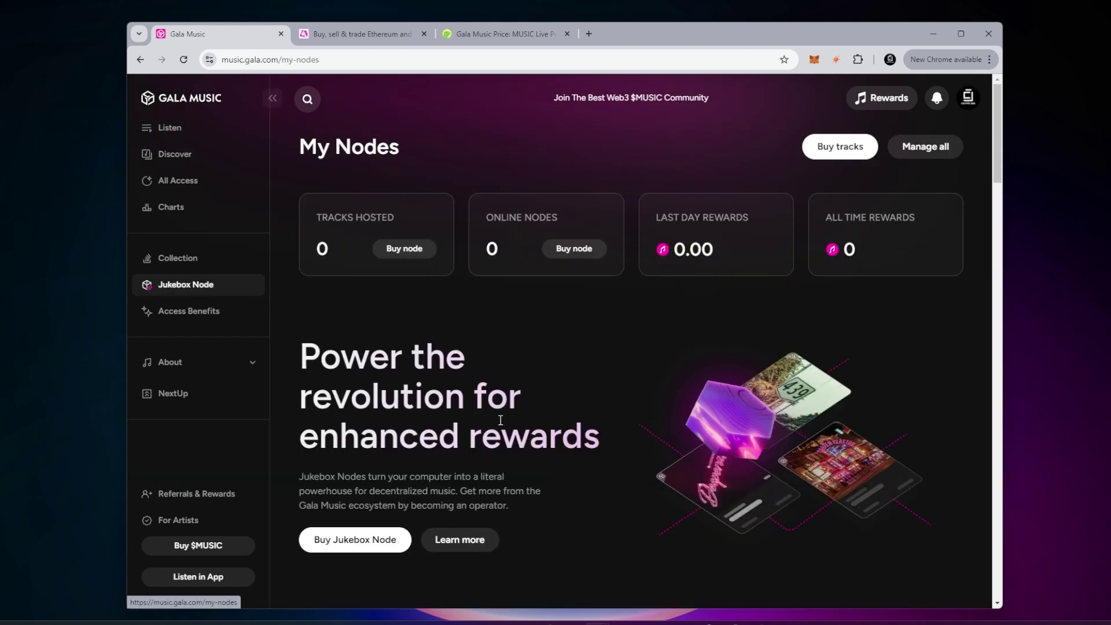
{"action": "left_click", "coordinate": [351, 536]}
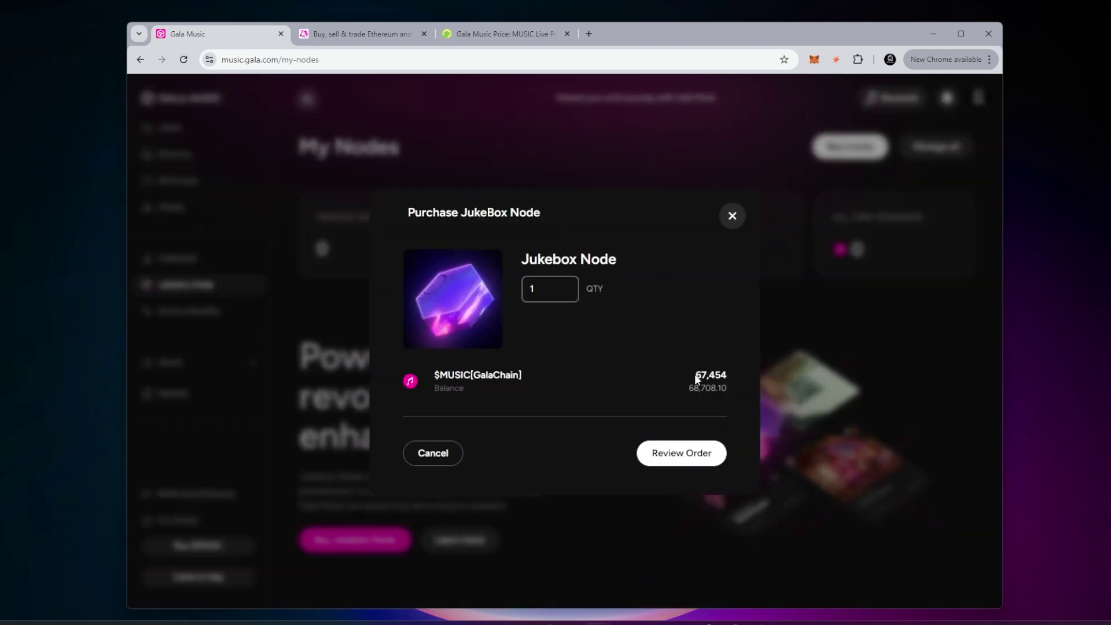
{"action": "left_click_drag", "start_coordinate": [696, 375], "coordinate": [719, 375]}
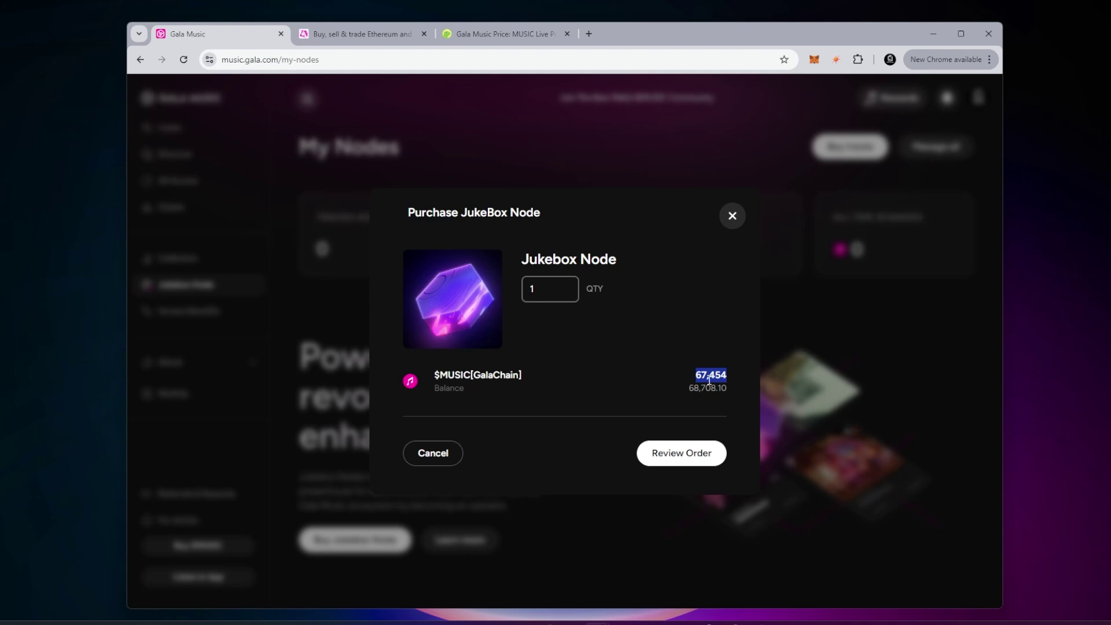
{"action": "left_click", "coordinate": [689, 393]}
{"action": "left_click", "coordinate": [676, 455]}
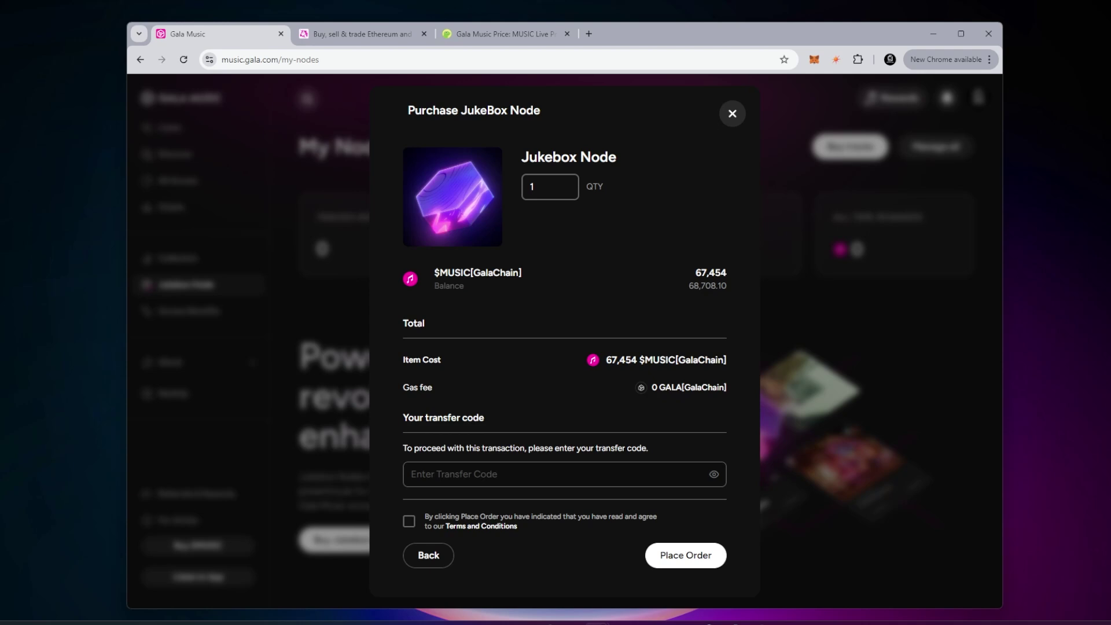
Enter the account's transfer code, accept the terms and place the Jukebox Node order
{"action": "left_click", "coordinate": [448, 473]}
{"action": "key", "text": "ctrl+v"}
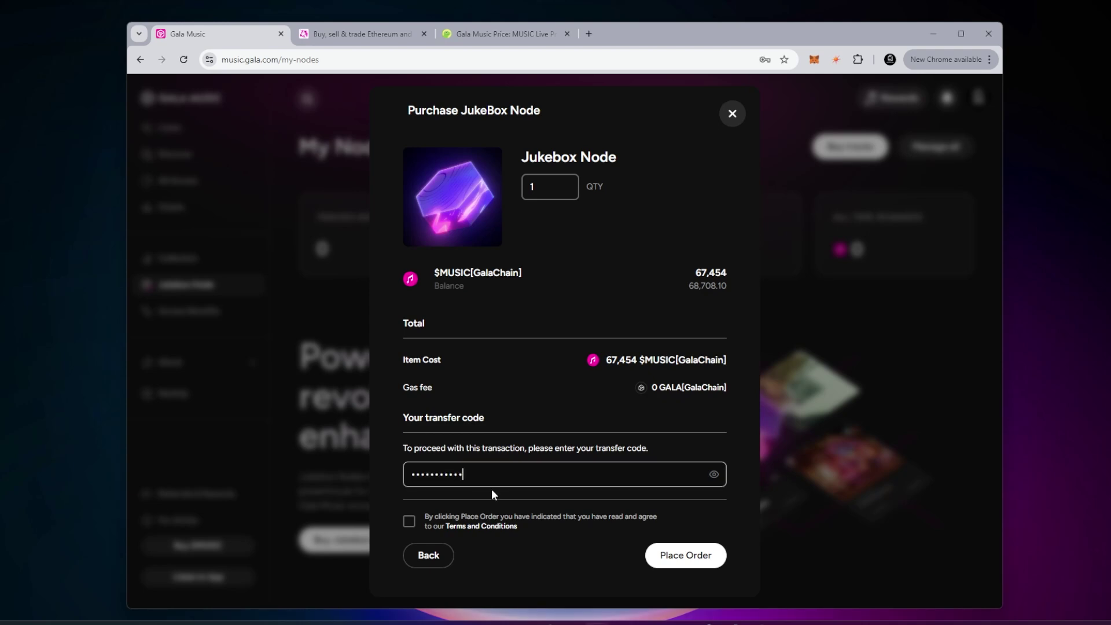
{"action": "left_click", "coordinate": [409, 522]}
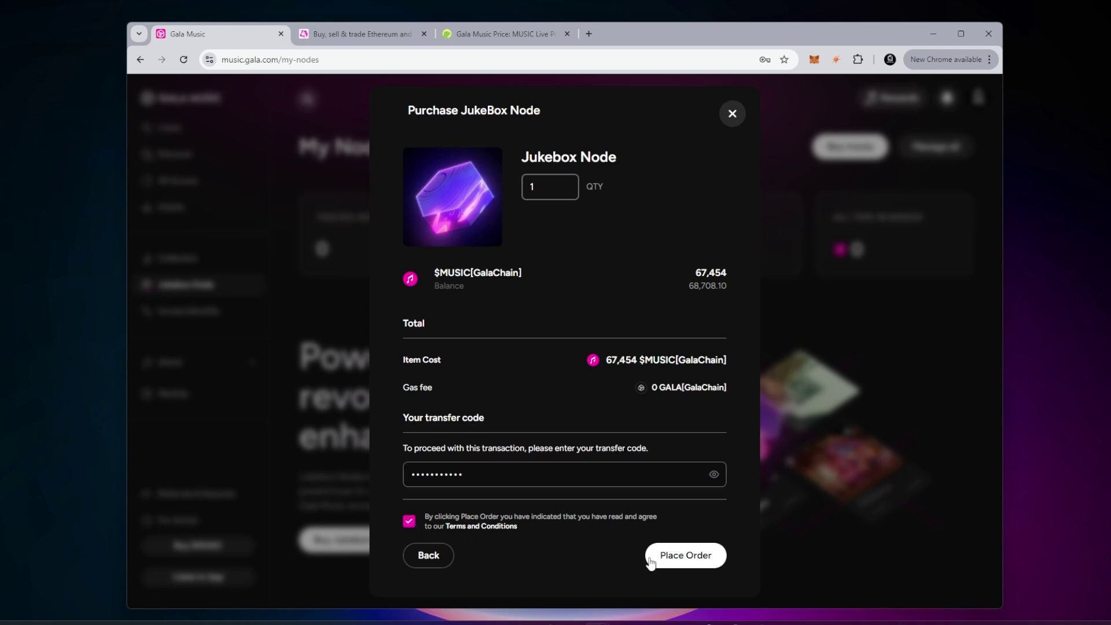
{"action": "left_click", "coordinate": [675, 558]}
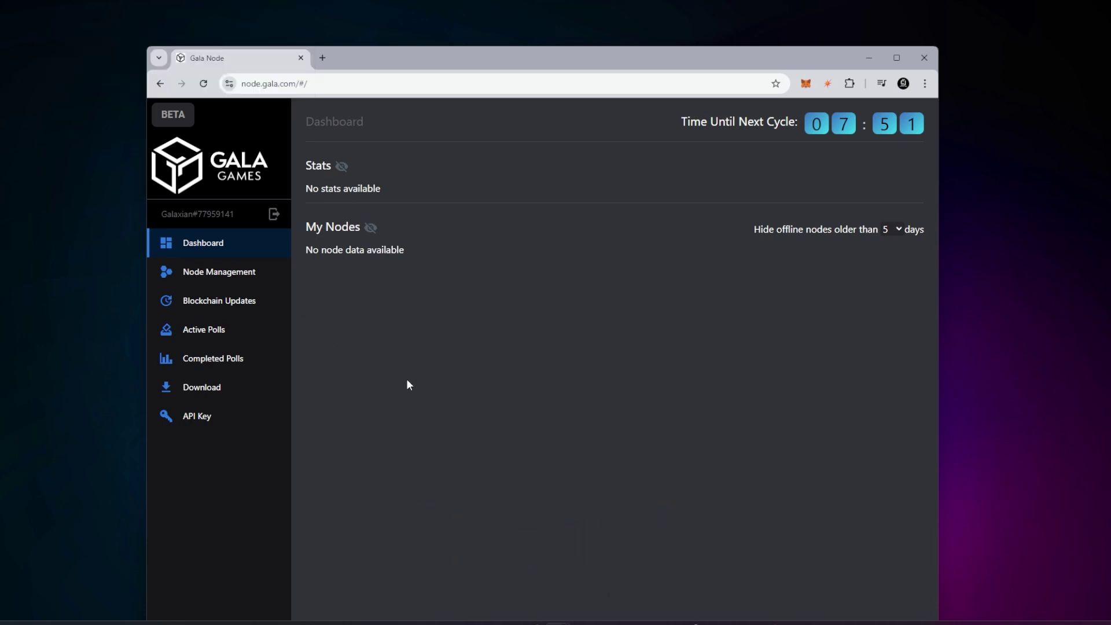
Generate a Gala Node API key named MusicNode
{"action": "left_click", "coordinate": [197, 416]}
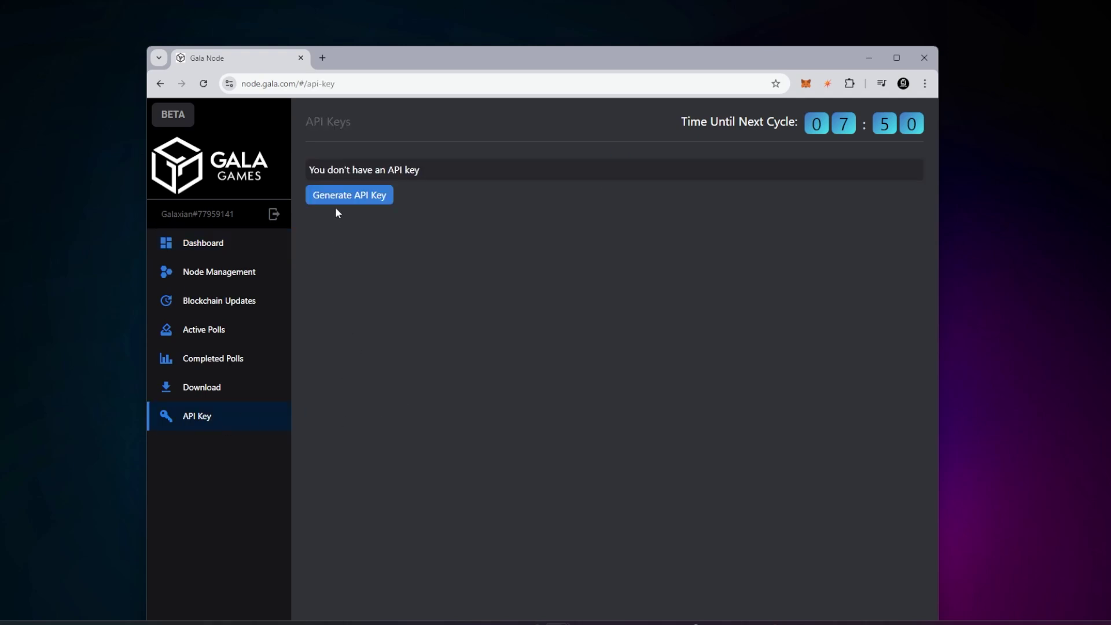
{"action": "left_click", "coordinate": [364, 200]}
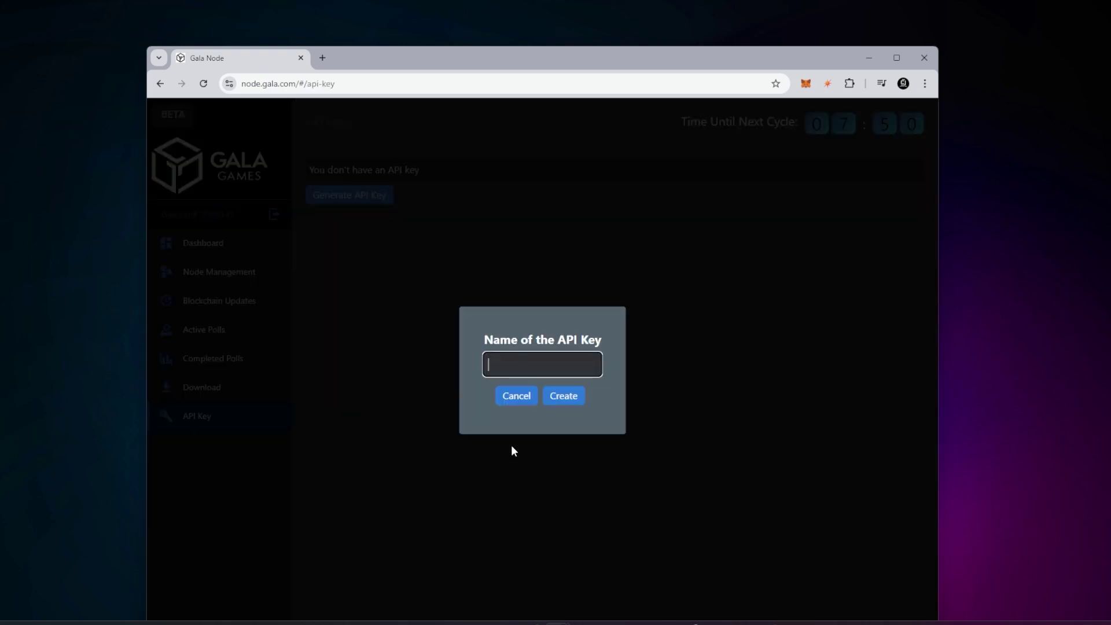
{"action": "key", "text": "ctrl+v"}
{"action": "left_click", "coordinate": [574, 398]}
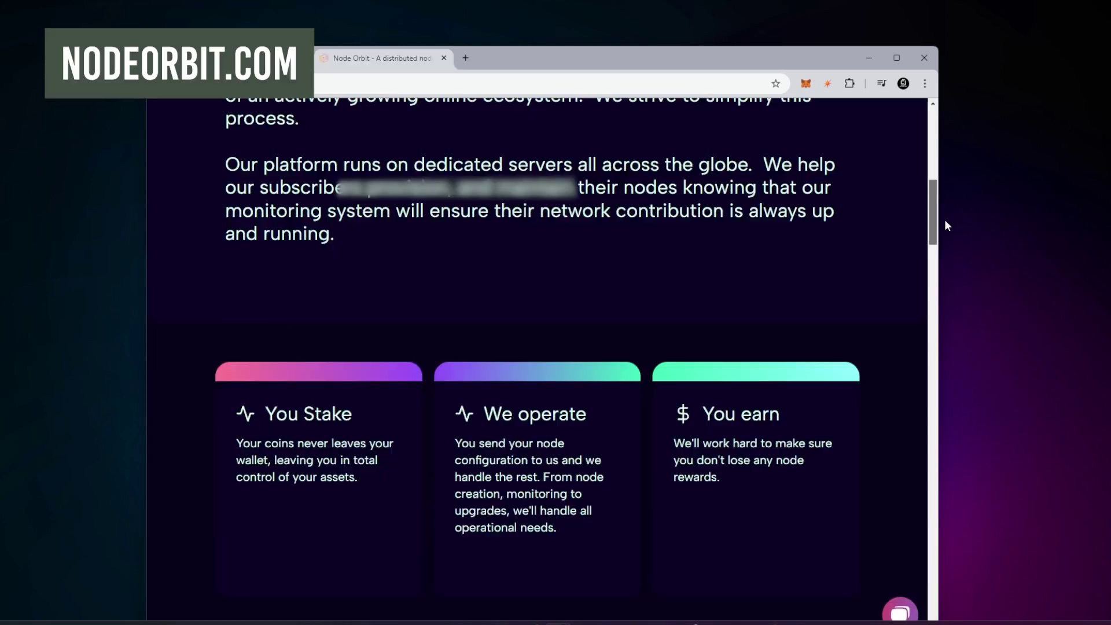
{"action": "left_click_drag", "start_coordinate": [945, 226], "coordinate": [945, 351]}
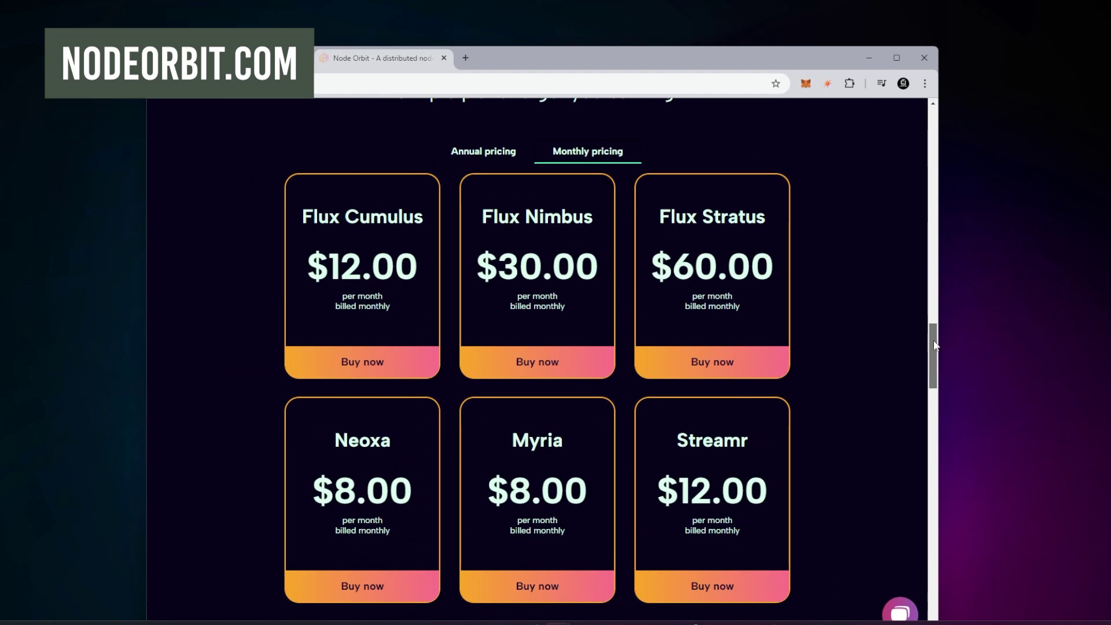
Switch Node Orbit pricing to annual billing and buy the Gala Music node plan at $10.00/month
{"action": "left_click_drag", "start_coordinate": [933, 346], "coordinate": [926, 451]}
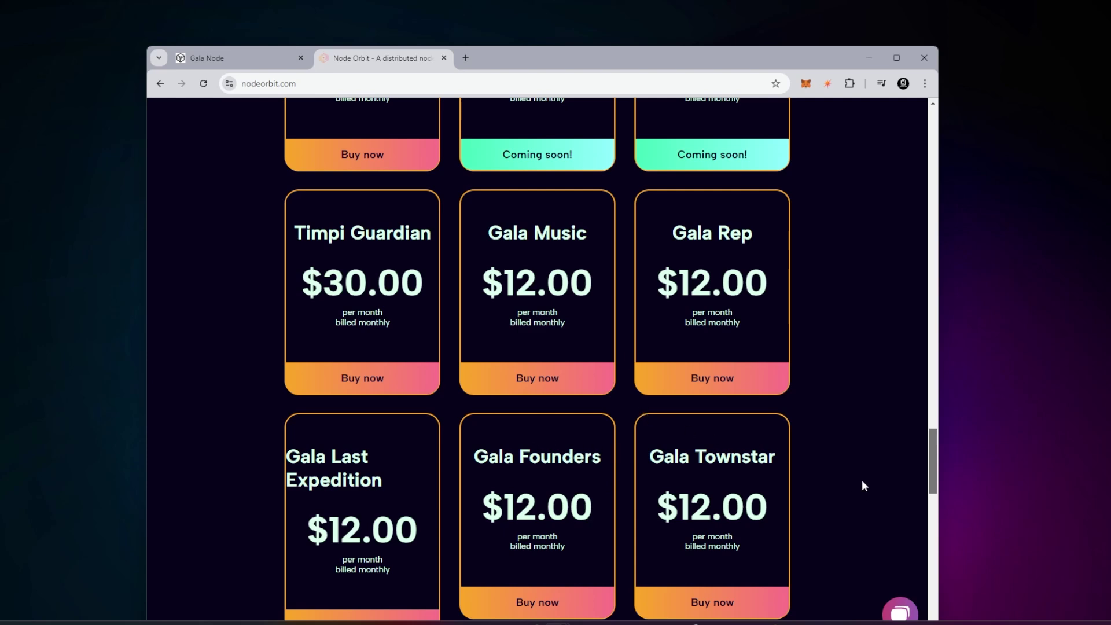
{"action": "left_click_drag", "start_coordinate": [931, 477], "coordinate": [931, 362]}
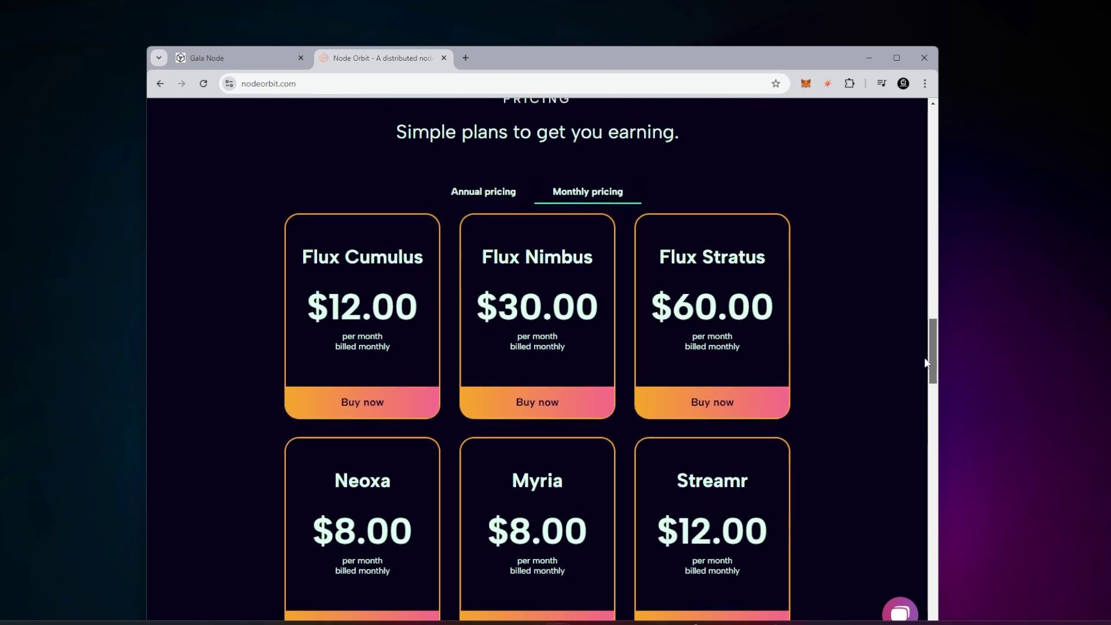
{"action": "left_click", "coordinate": [492, 272]}
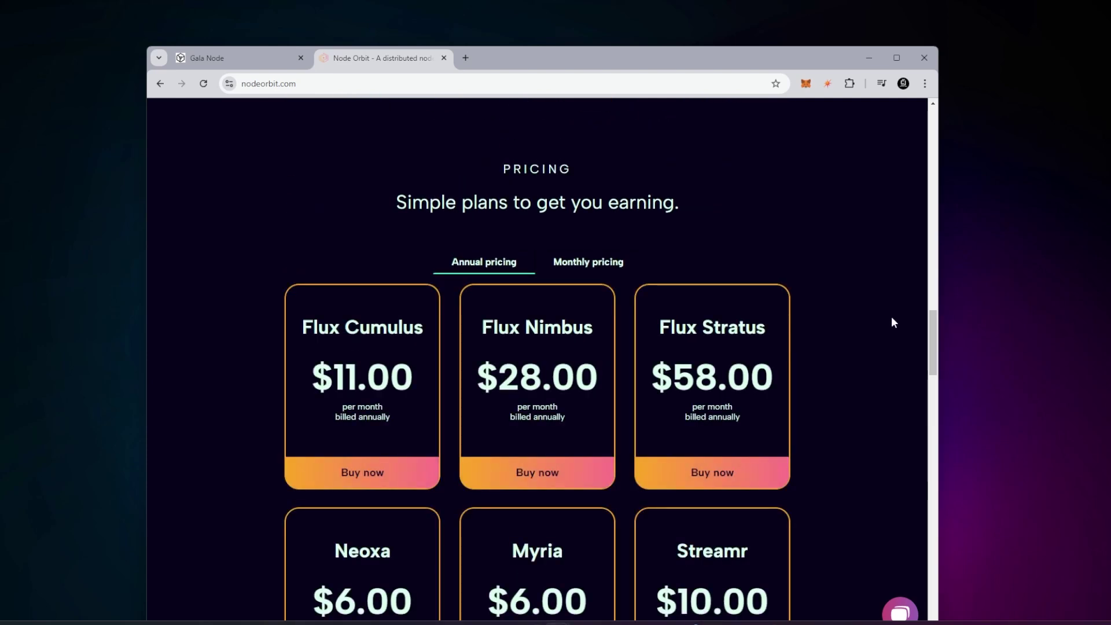
{"action": "left_click_drag", "start_coordinate": [932, 338], "coordinate": [931, 412]}
{"action": "scroll", "coordinate": [538, 378], "scroll_direction": "down", "scroll_amount": 5}
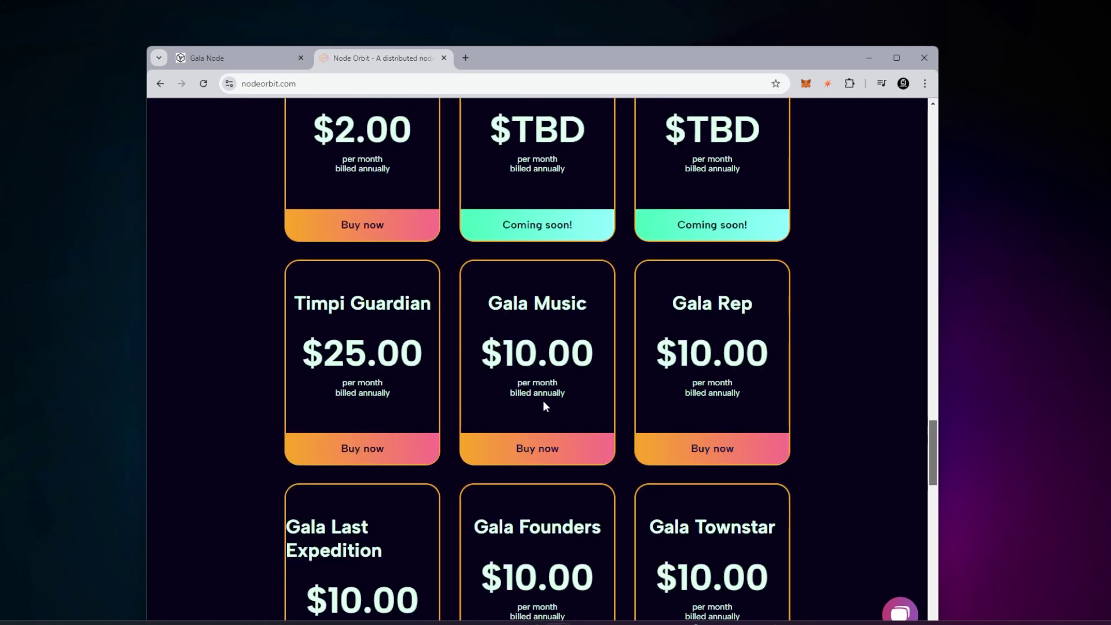
{"action": "left_click", "coordinate": [535, 447]}
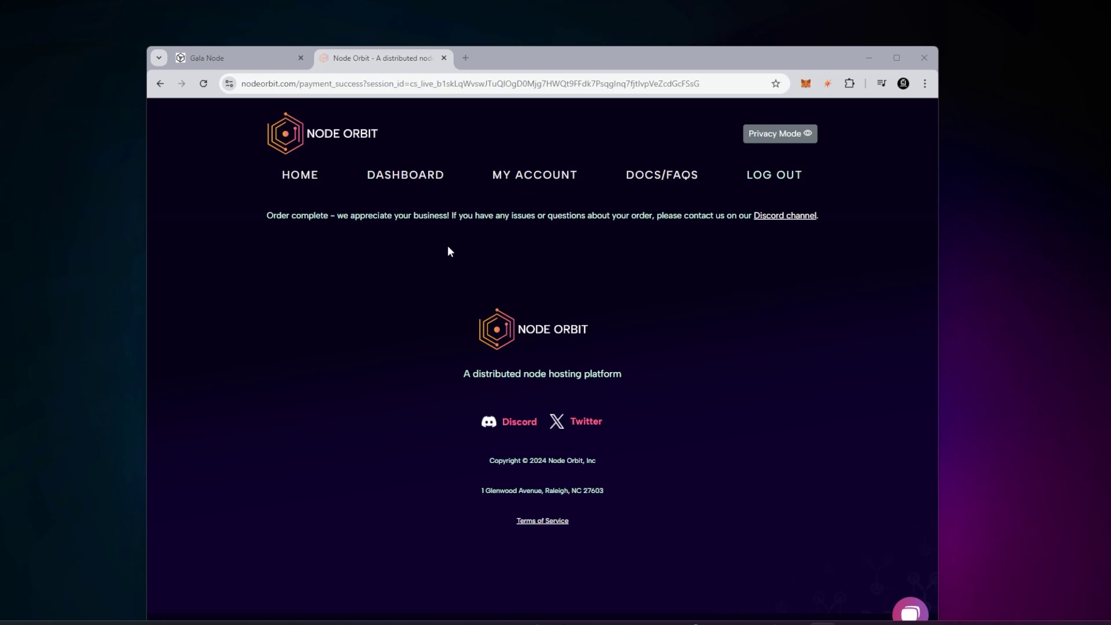
Paste the MusicNode API key into the Gala Music node's Update Node Data form and save
{"action": "left_click", "coordinate": [368, 177]}
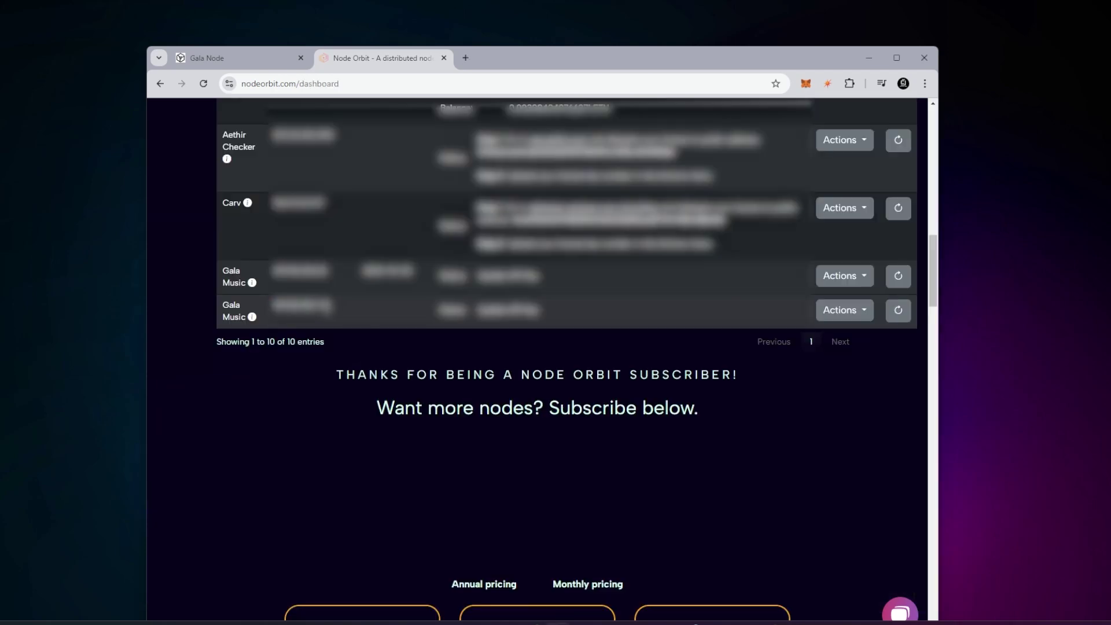
{"action": "left_click", "coordinate": [855, 318]}
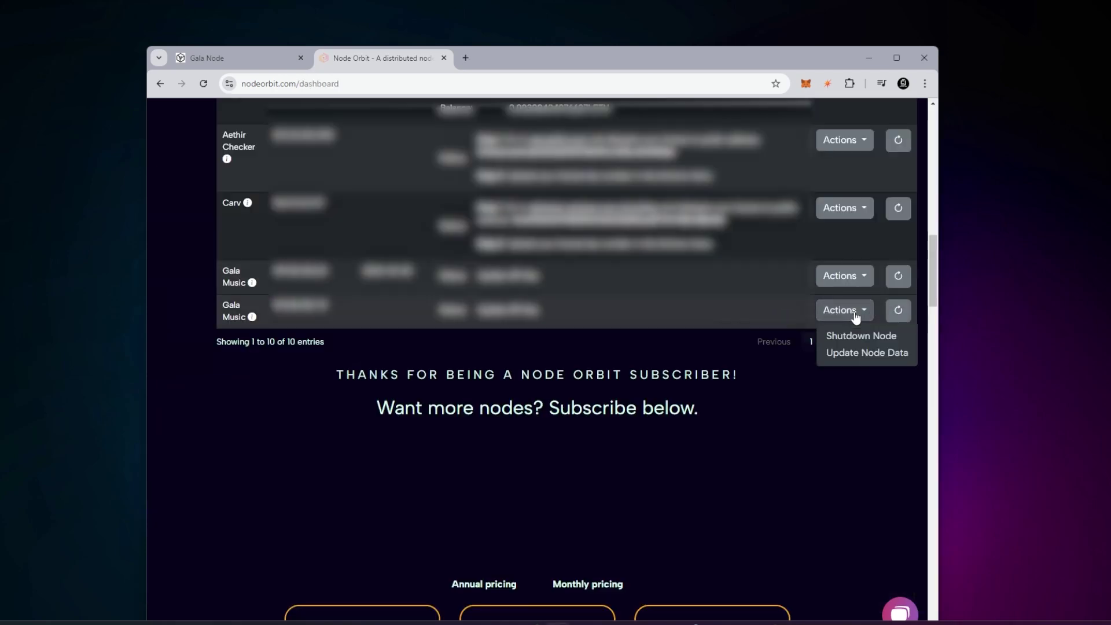
{"action": "left_click", "coordinate": [870, 354]}
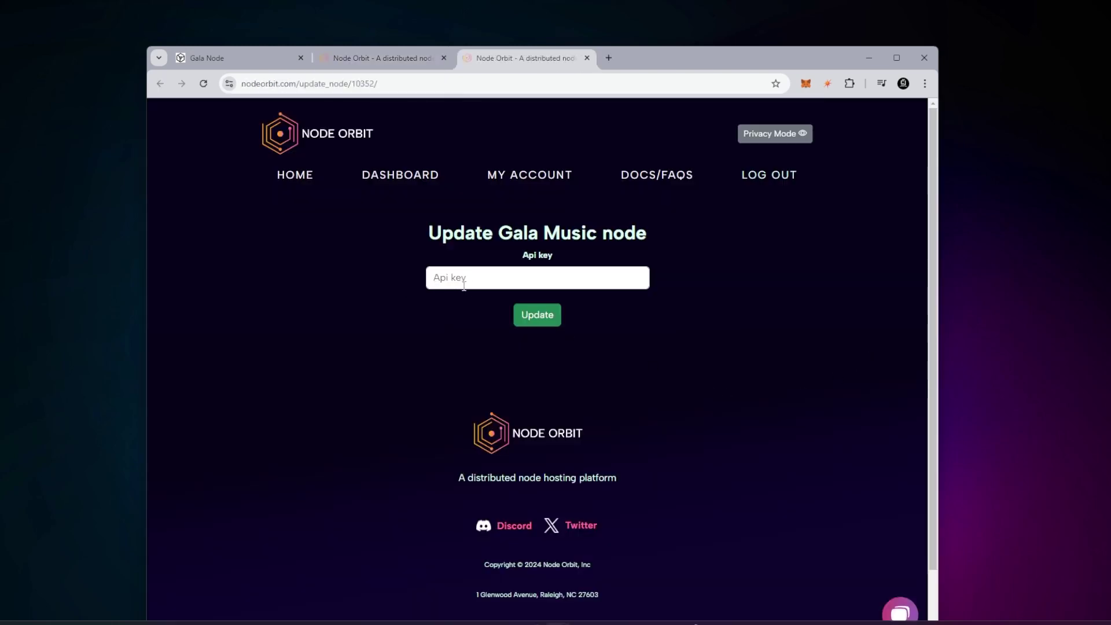
{"action": "left_click", "coordinate": [232, 58]}
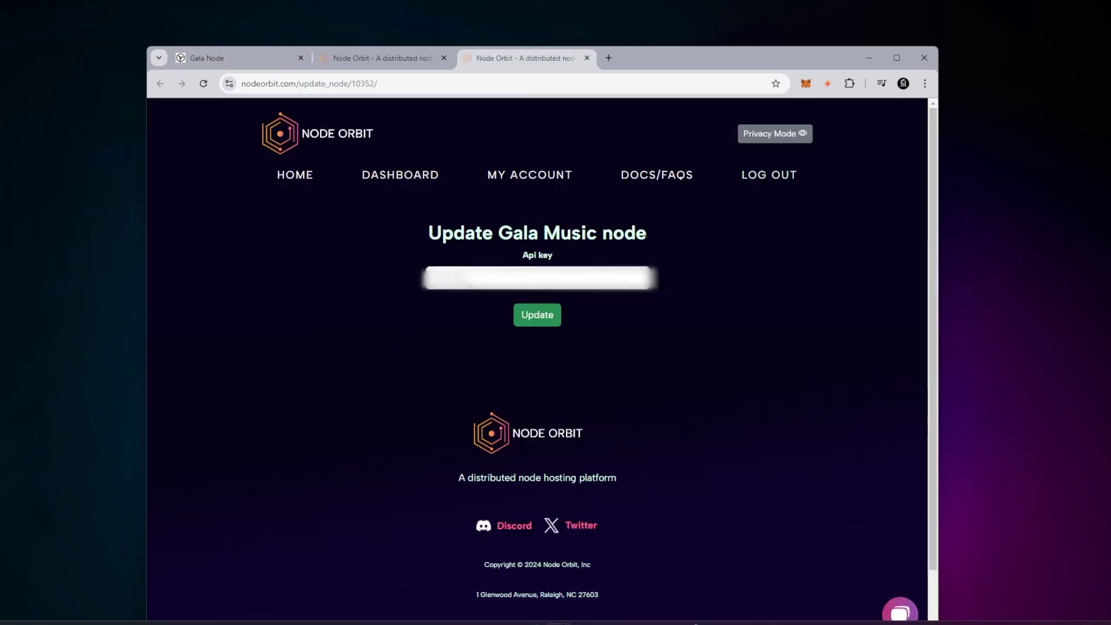
{"action": "left_click", "coordinate": [497, 278]}
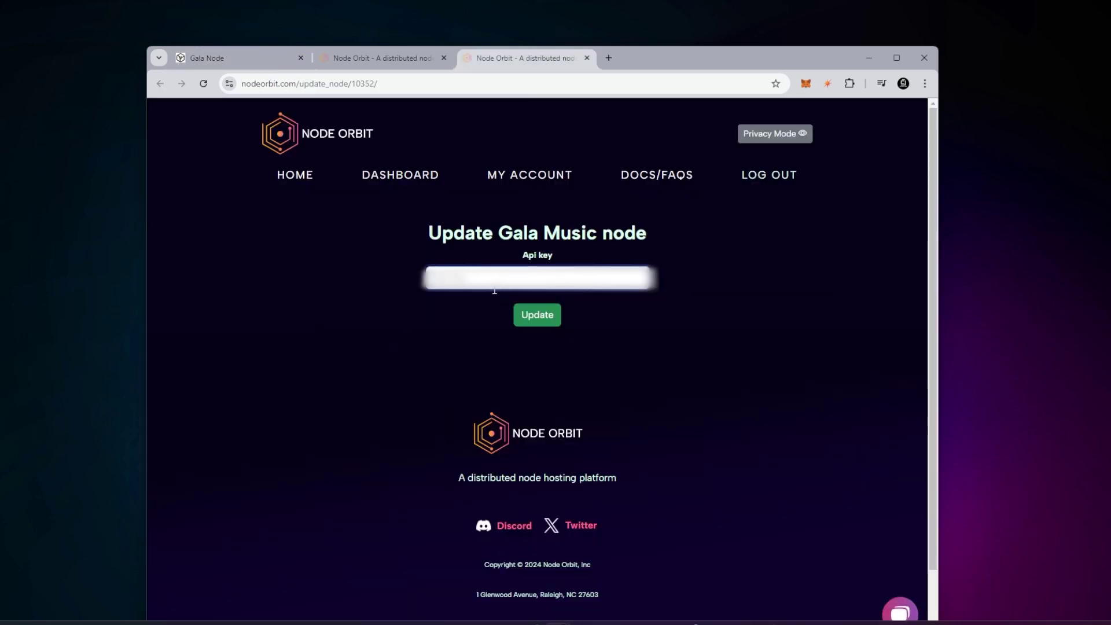
{"action": "key", "text": "ctrl+v"}
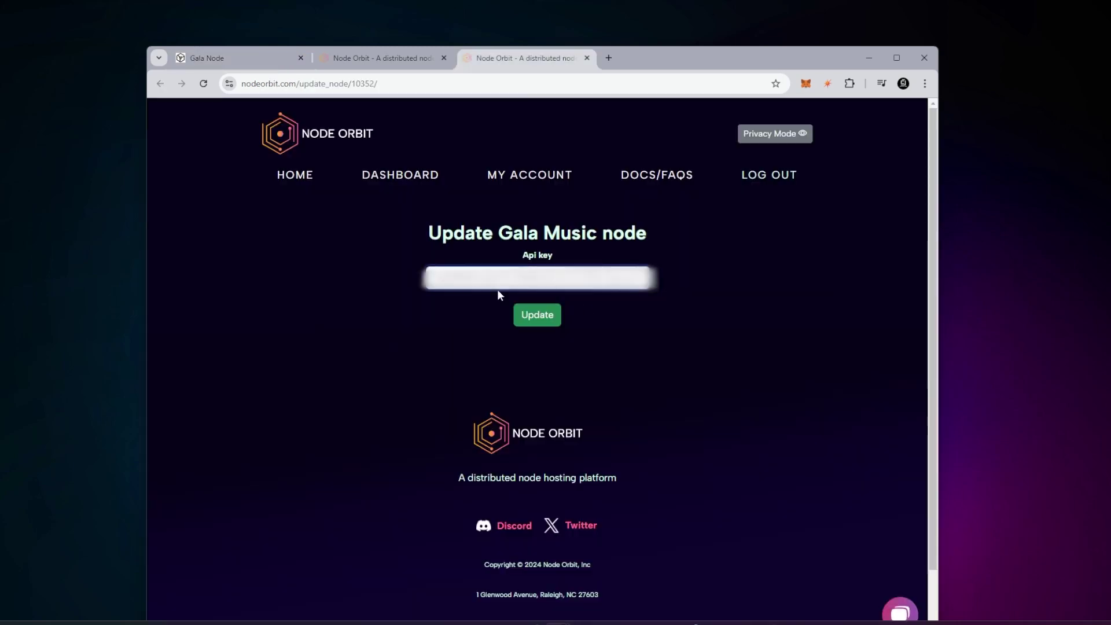
{"action": "left_click", "coordinate": [553, 318]}
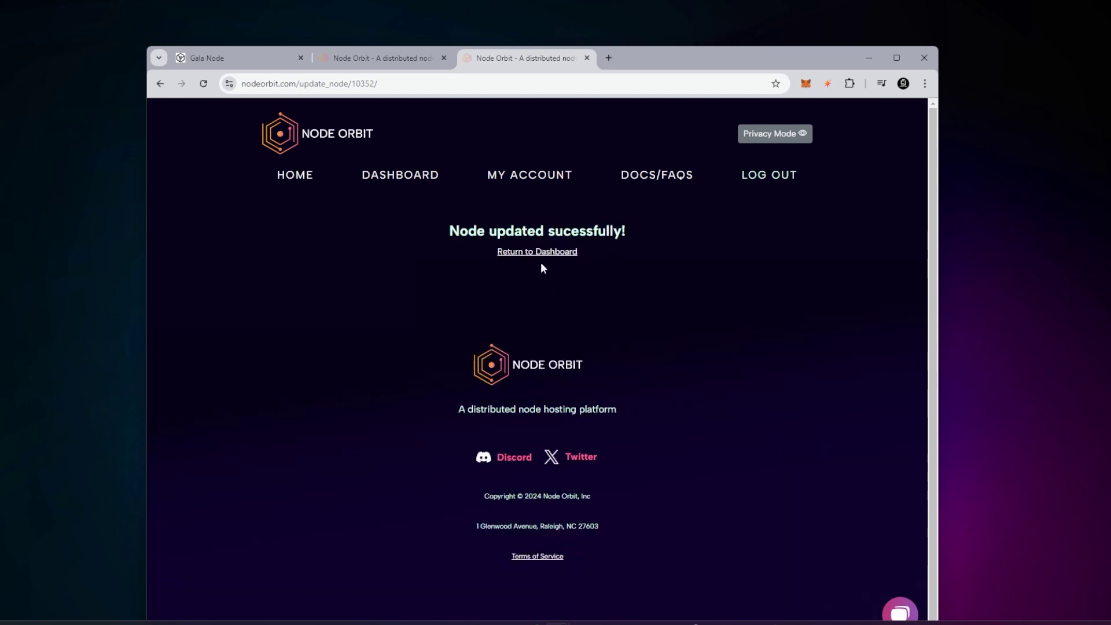
Check the Select Node list in Gala Node's Node Management without choosing a node, then return to the dashboard
{"action": "left_click", "coordinate": [214, 56]}
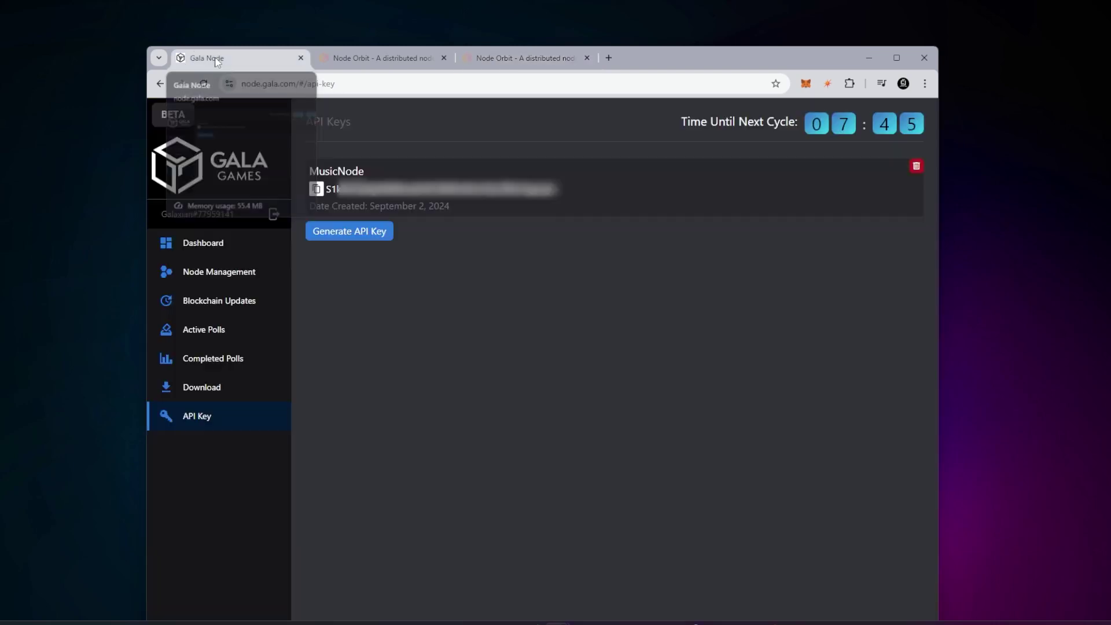
{"action": "left_click", "coordinate": [219, 246]}
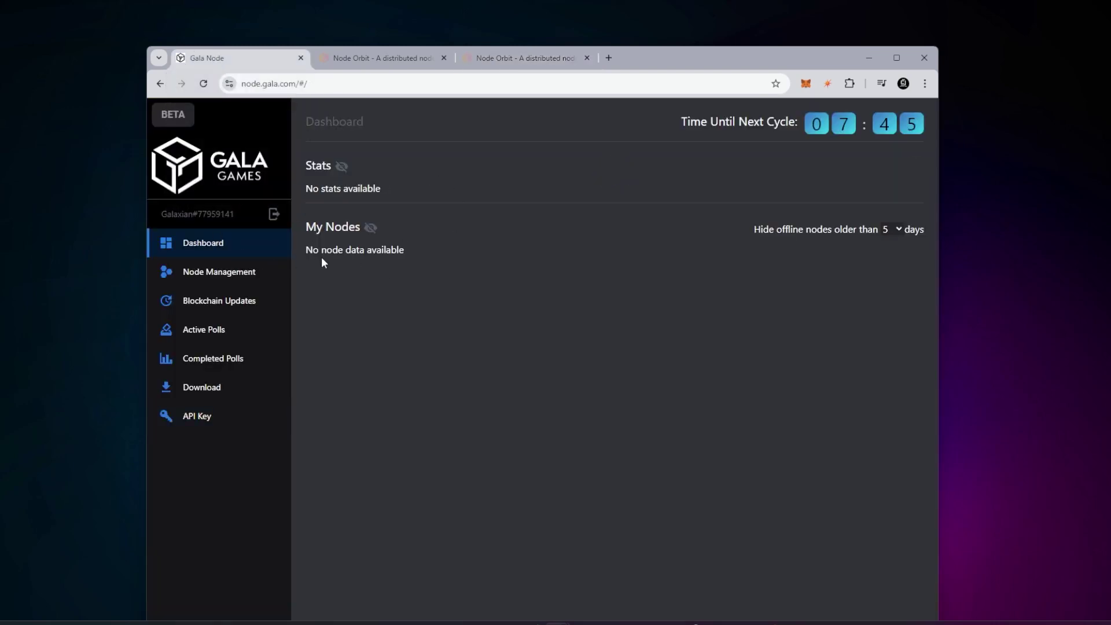
{"action": "left_click", "coordinate": [249, 281]}
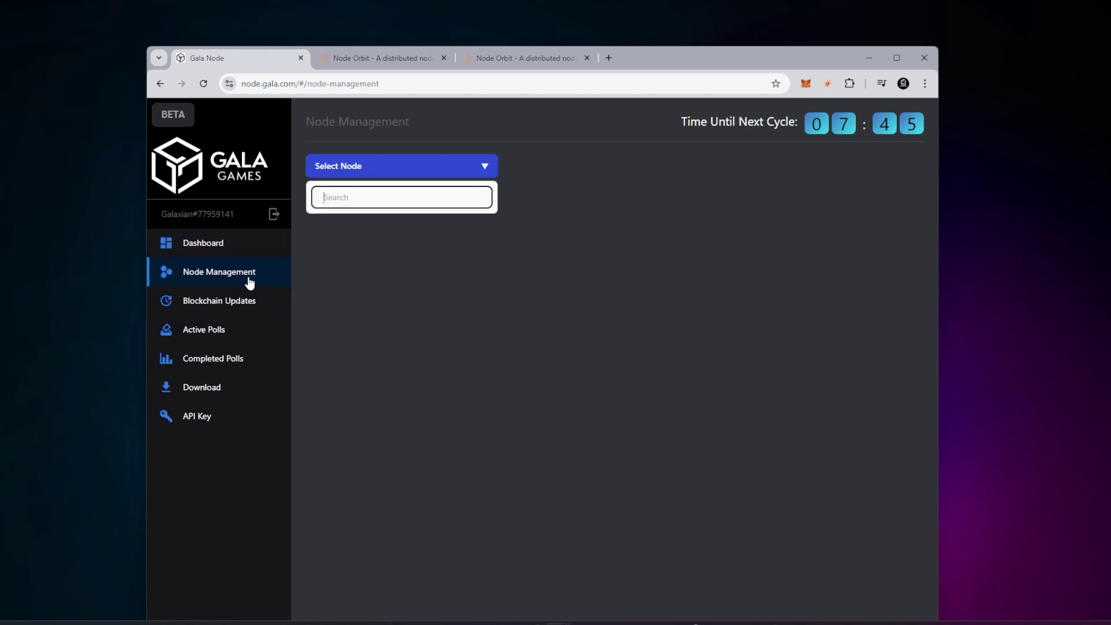
{"action": "left_click", "coordinate": [442, 167]}
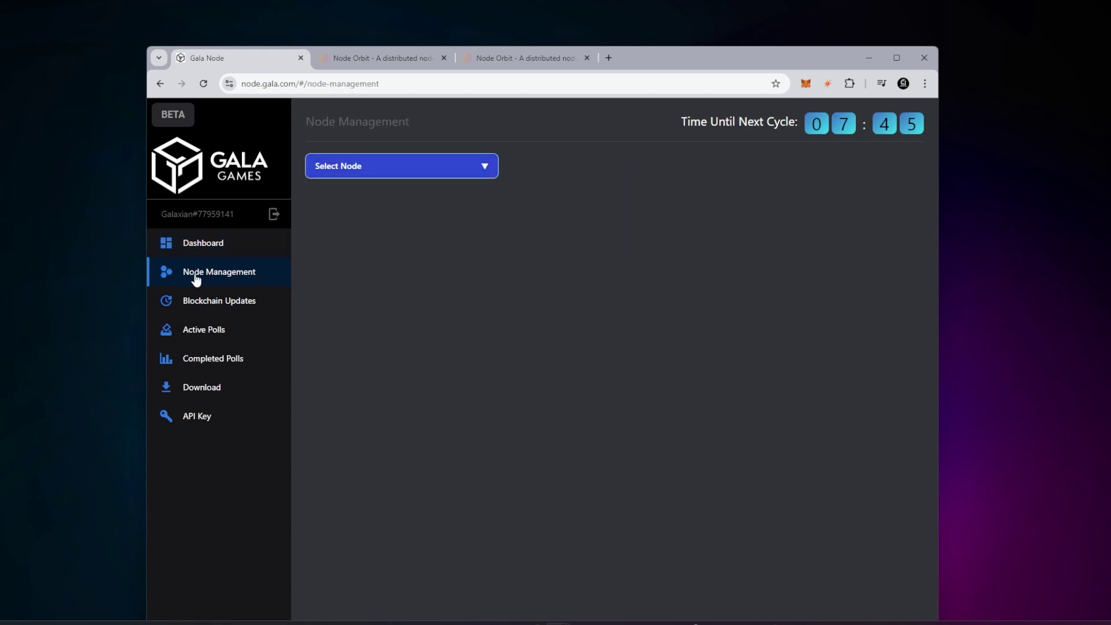
{"action": "left_click", "coordinate": [198, 248]}
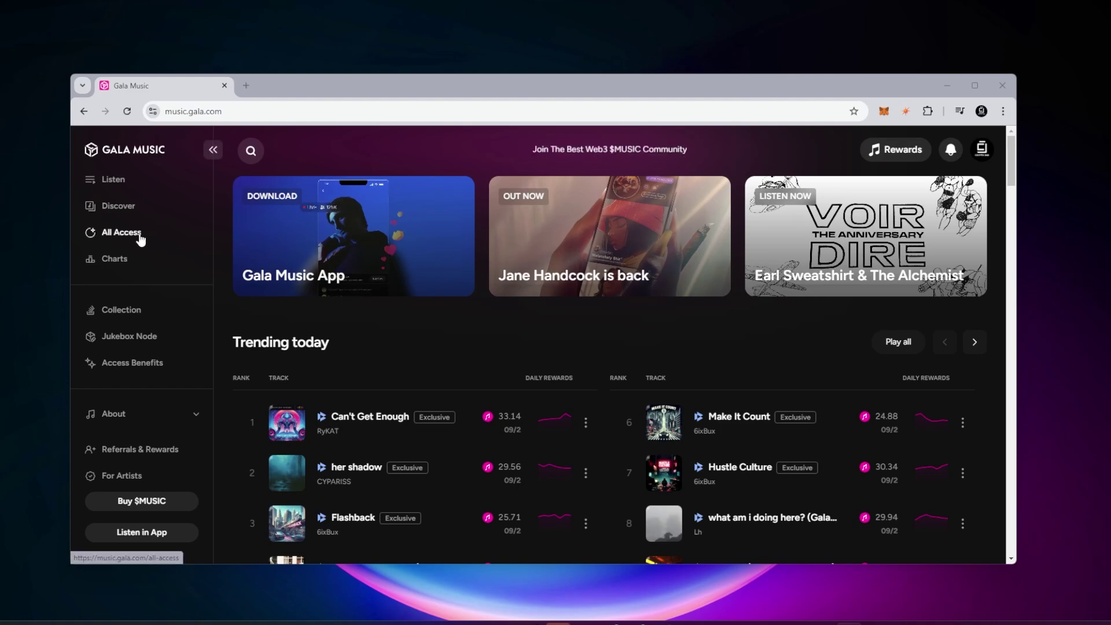
Open the My Node Rewards page for node GALA-PN-411344 from the Jukebox Node overview
{"action": "left_click", "coordinate": [124, 342]}
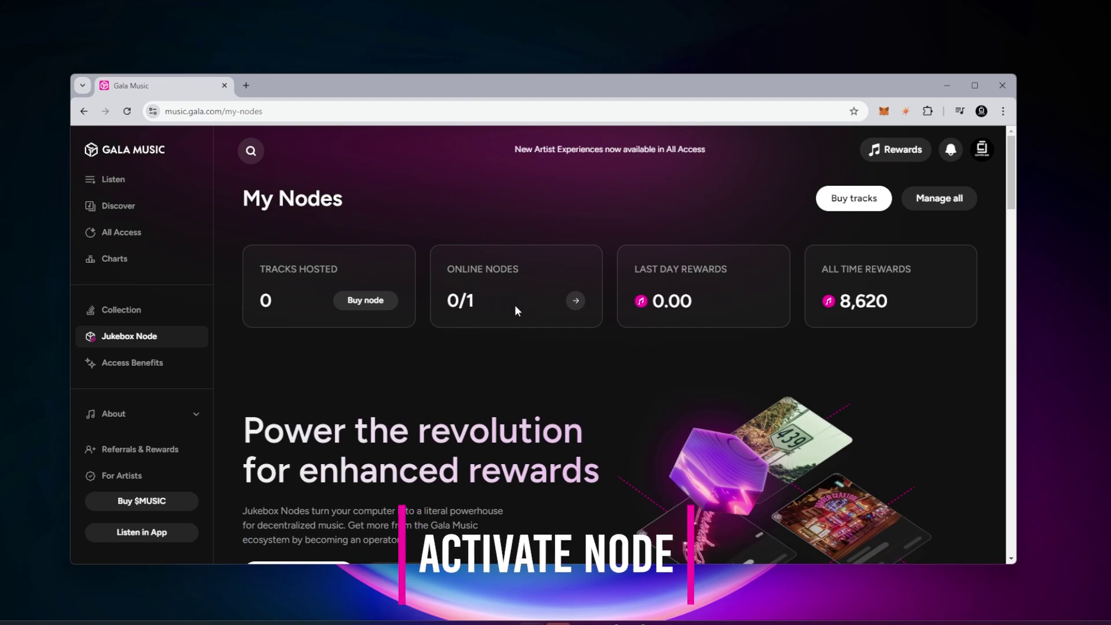
{"action": "left_click", "coordinate": [580, 303]}
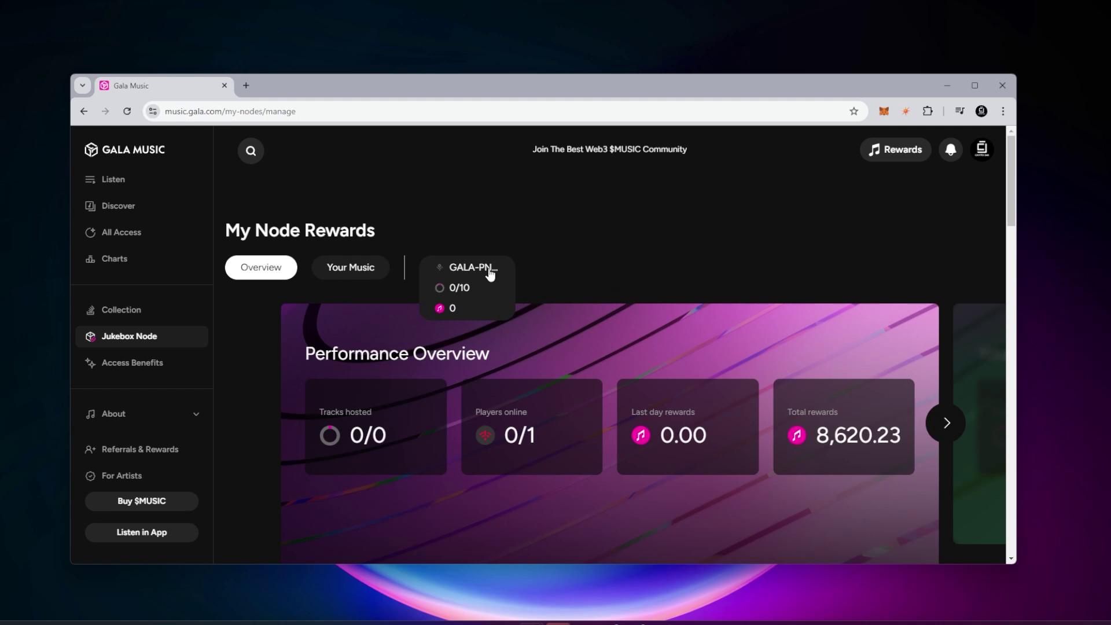
{"action": "left_click", "coordinate": [490, 275]}
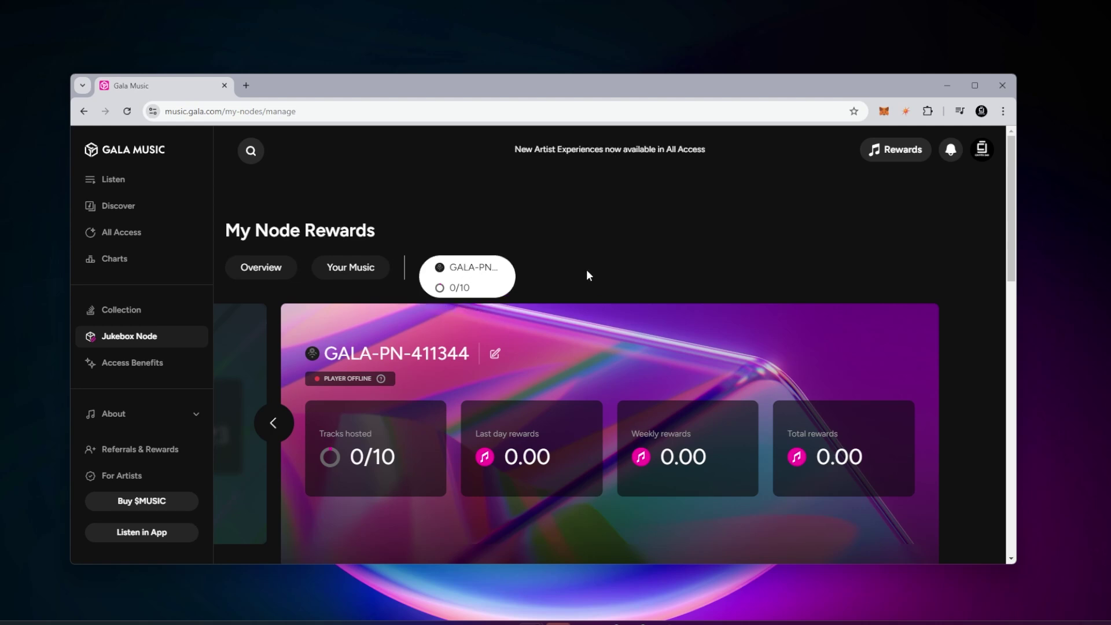
Start and cancel renaming the node, then scroll down to its Activate prompt
{"action": "scroll", "coordinate": [587, 269], "scroll_direction": "down", "scroll_amount": 2}
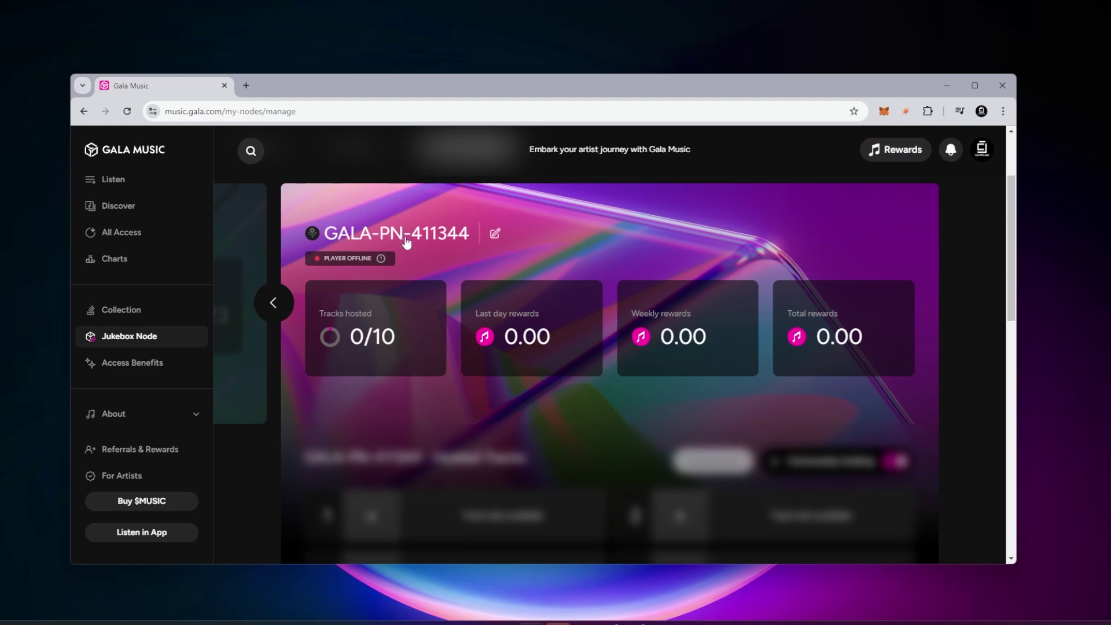
{"action": "left_click", "coordinate": [496, 238]}
{"action": "left_click", "coordinate": [519, 237]}
{"action": "scroll", "coordinate": [575, 259], "scroll_direction": "down", "scroll_amount": 4}
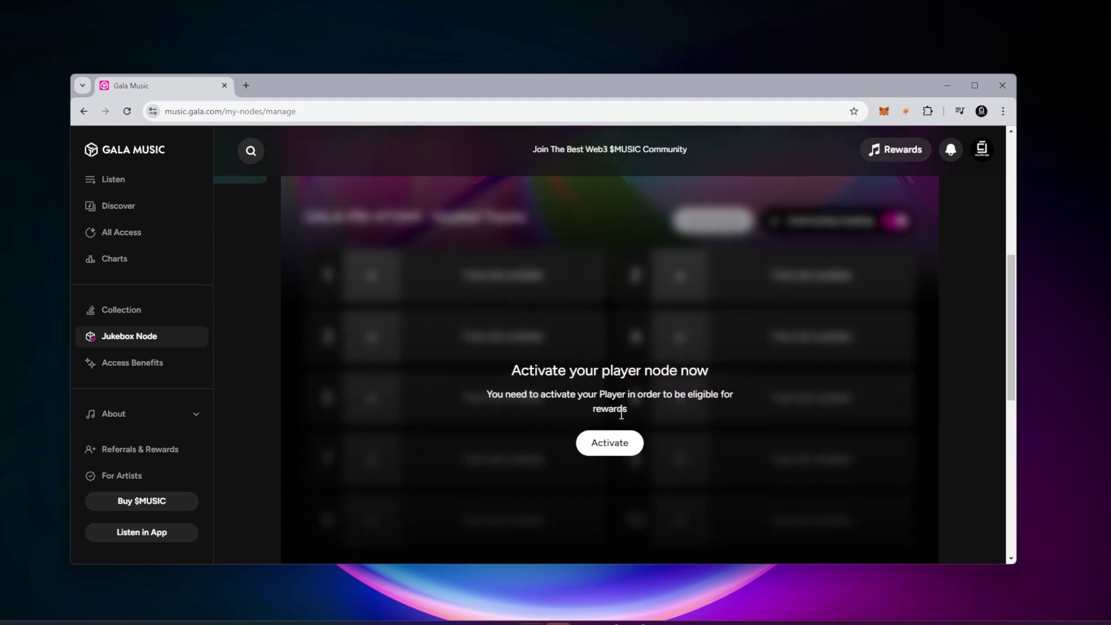
Activate the player node by entering the account transfer code in the verification dialog
{"action": "left_click", "coordinate": [611, 451]}
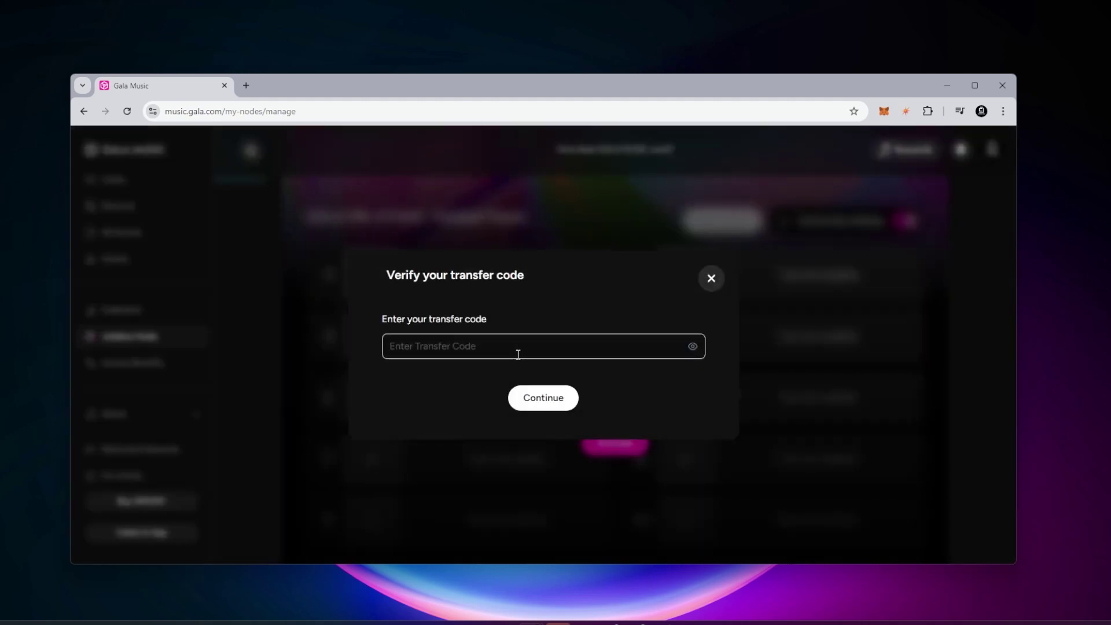
{"action": "key", "text": "ctrl+v"}
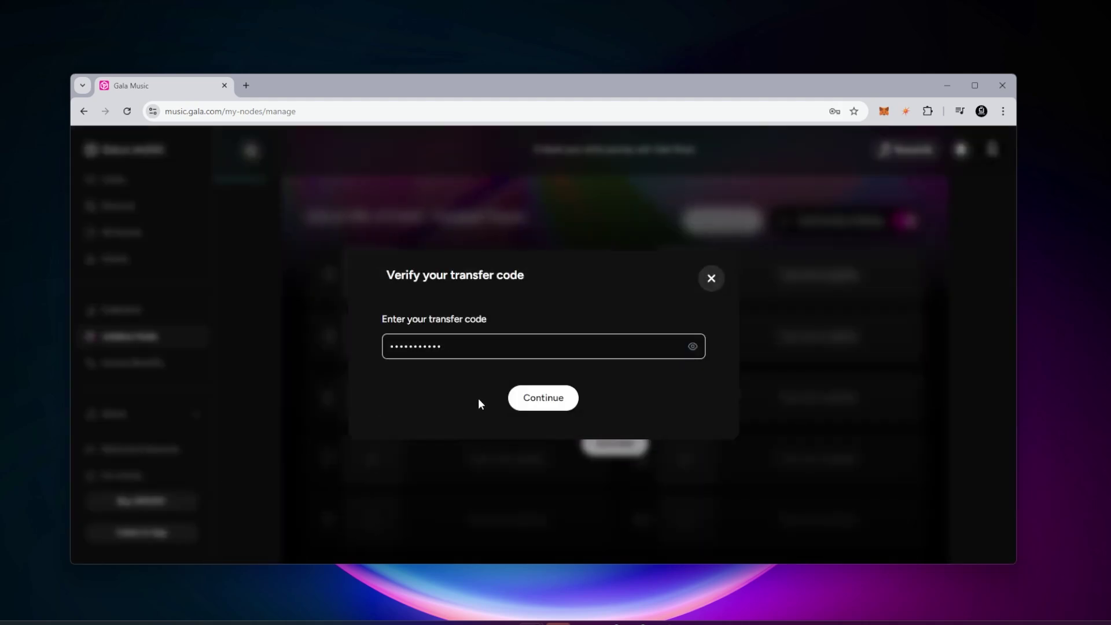
{"action": "left_click", "coordinate": [543, 398]}
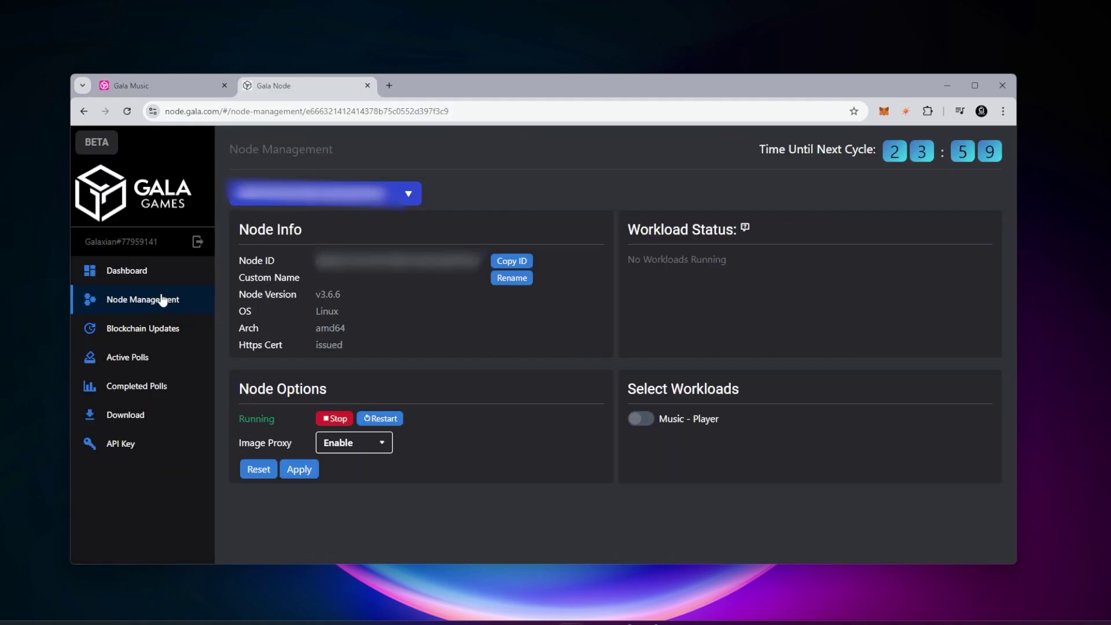
Select the node in Node Management, switch on the Music - Player workload, and confirm a restart
{"action": "left_click", "coordinate": [152, 273]}
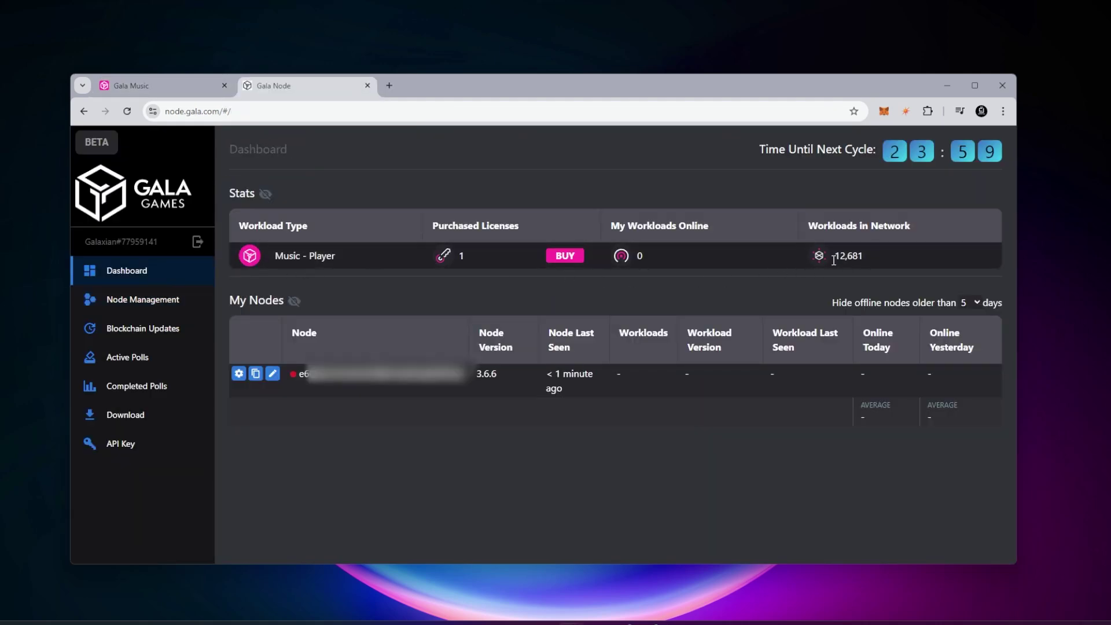
{"action": "left_click", "coordinate": [140, 304]}
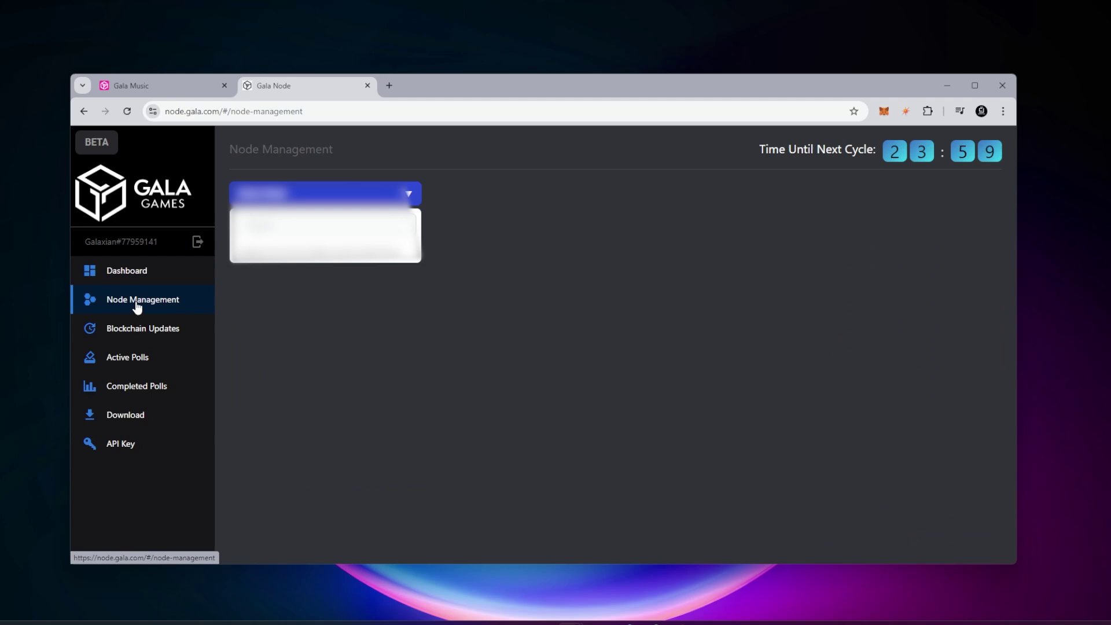
{"action": "left_click", "coordinate": [272, 258]}
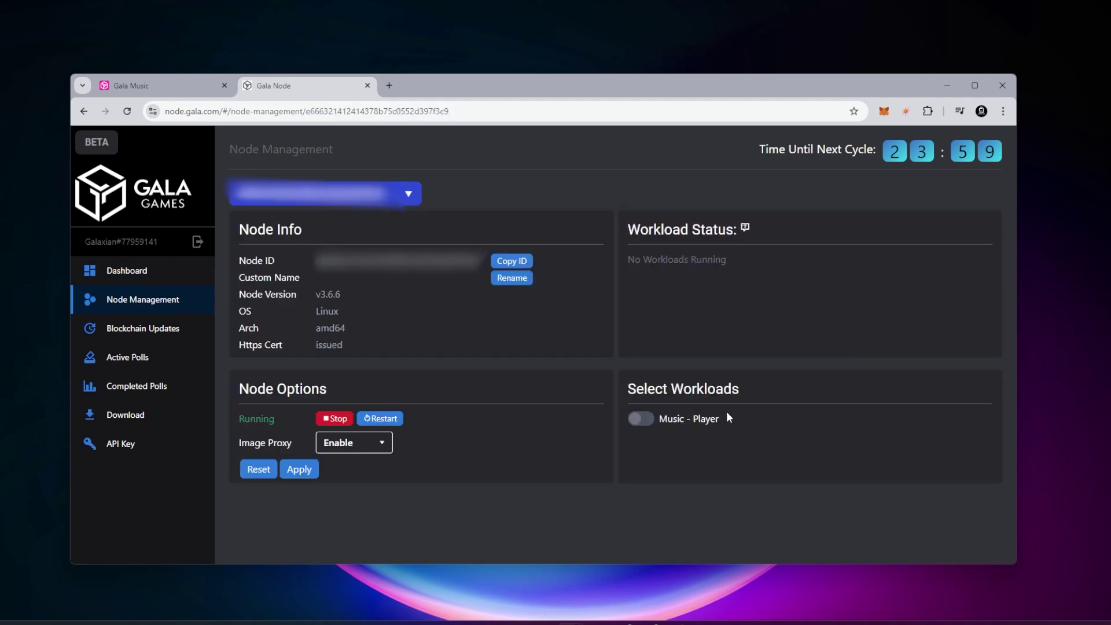
{"action": "left_click", "coordinate": [647, 419]}
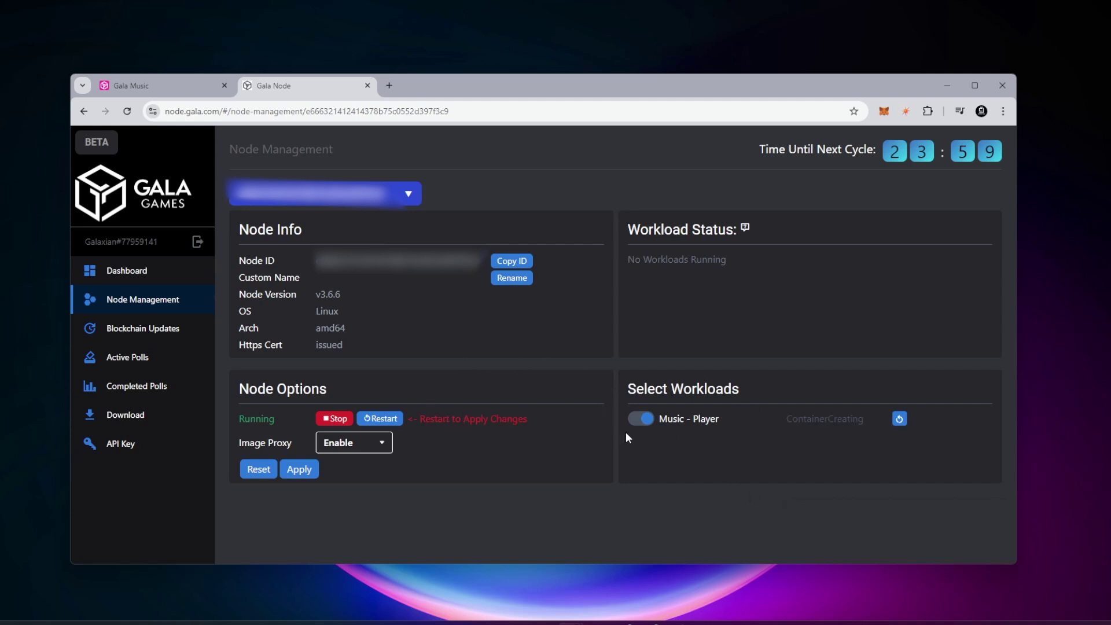
{"action": "left_click", "coordinate": [381, 419]}
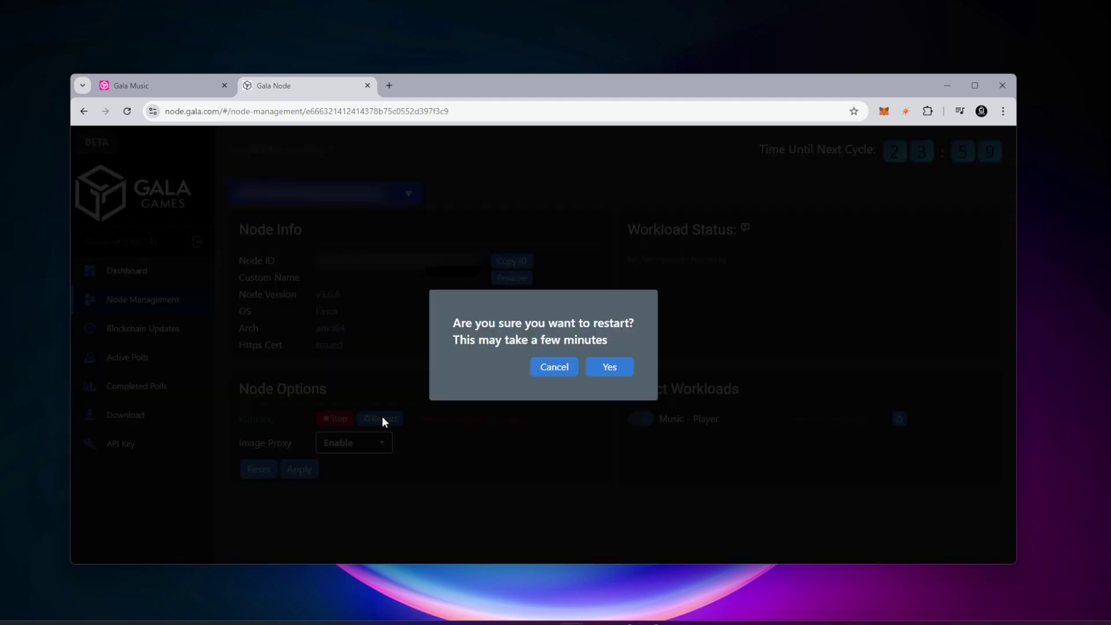
{"action": "left_click", "coordinate": [615, 368]}
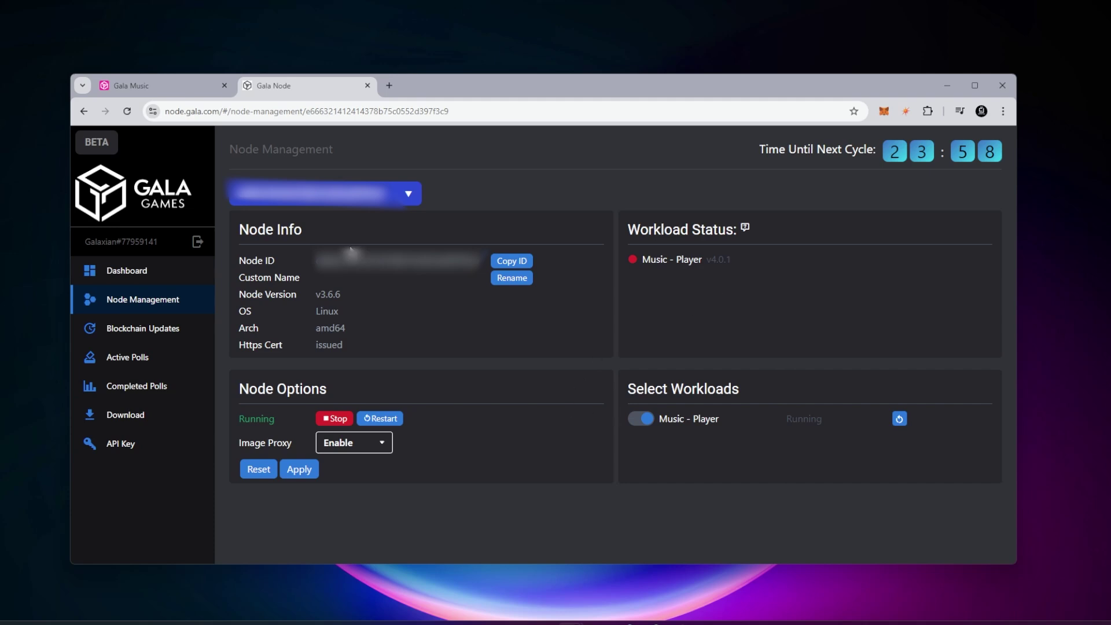
Mint 8,620 $MUSIC to GalaChain, buy Alive Again, and close the Order Complete dialog
{"action": "left_click", "coordinate": [172, 87]}
{"action": "left_click", "coordinate": [131, 341]}
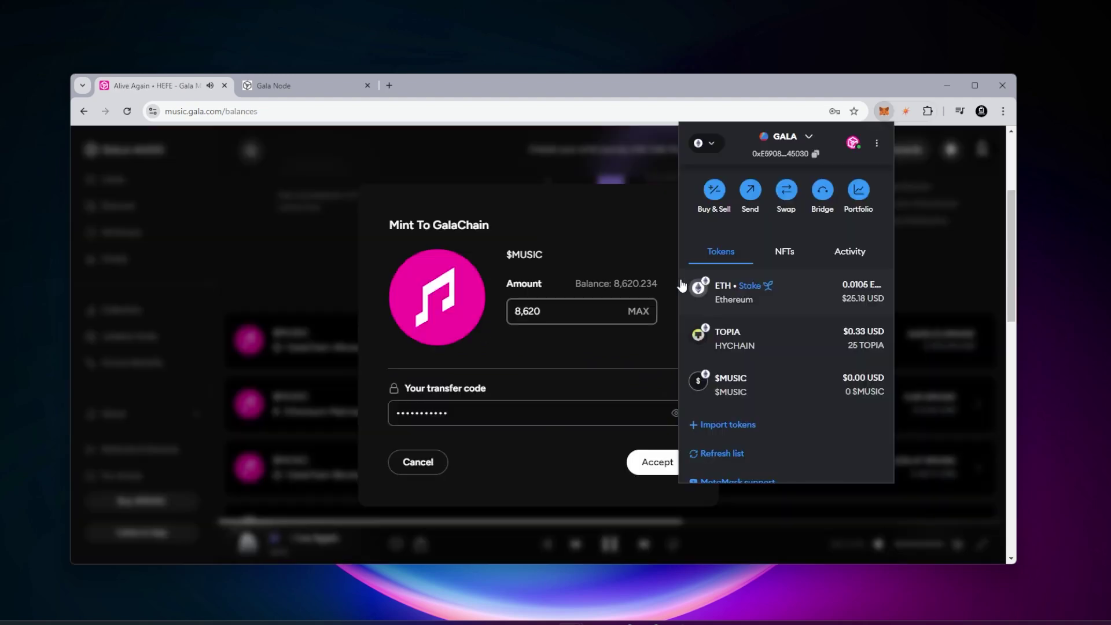
{"action": "left_click", "coordinate": [651, 244]}
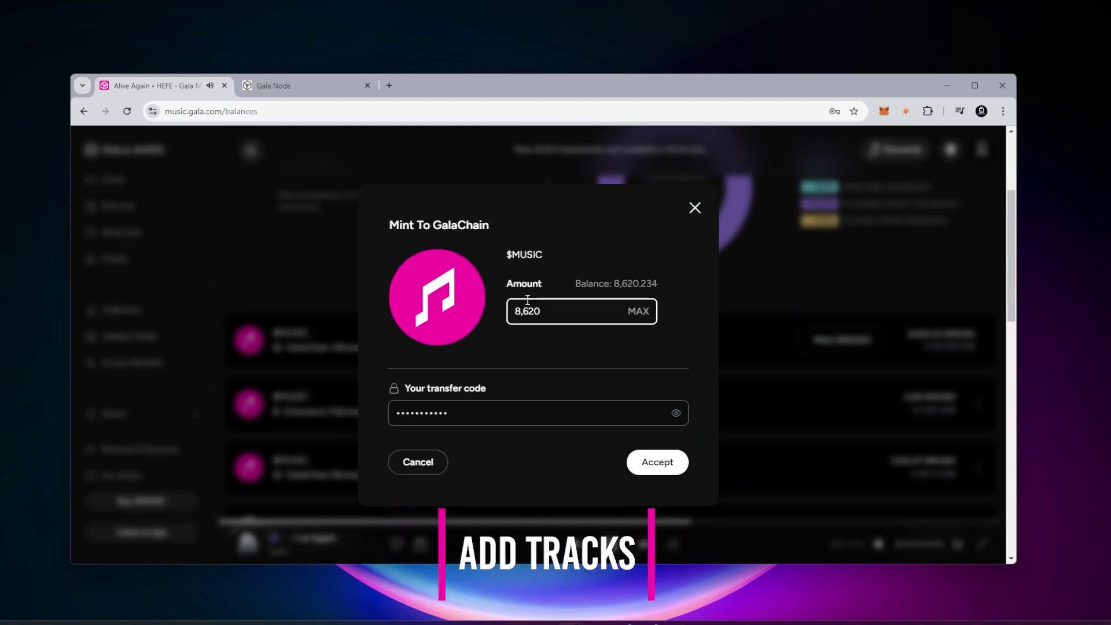
{"action": "left_click", "coordinate": [655, 464]}
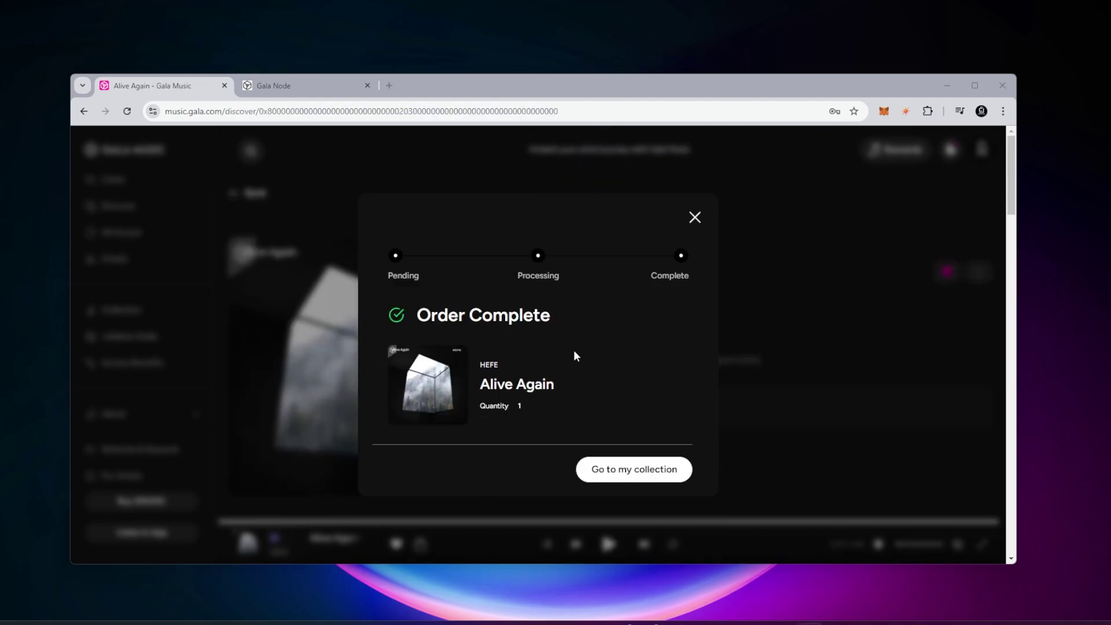
{"action": "left_click", "coordinate": [639, 473]}
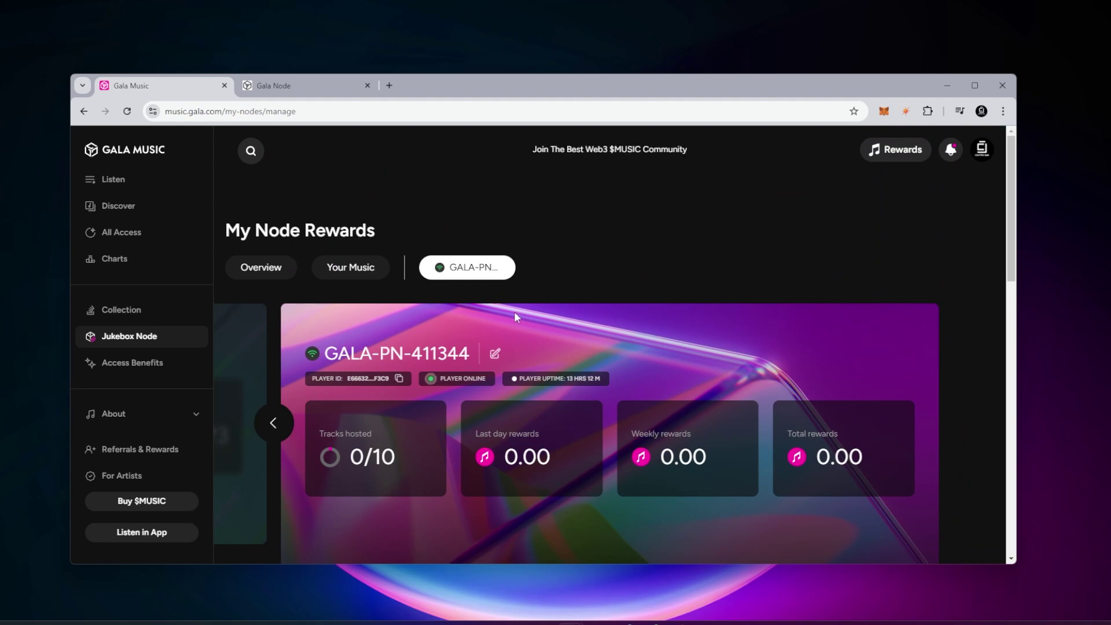
Host Alive Again in slot 1 of GALA-PN-411344, confirming with the account transfer code
{"action": "scroll", "coordinate": [516, 316], "scroll_direction": "down", "scroll_amount": 1}
{"action": "scroll", "coordinate": [516, 315], "scroll_direction": "down", "scroll_amount": 5}
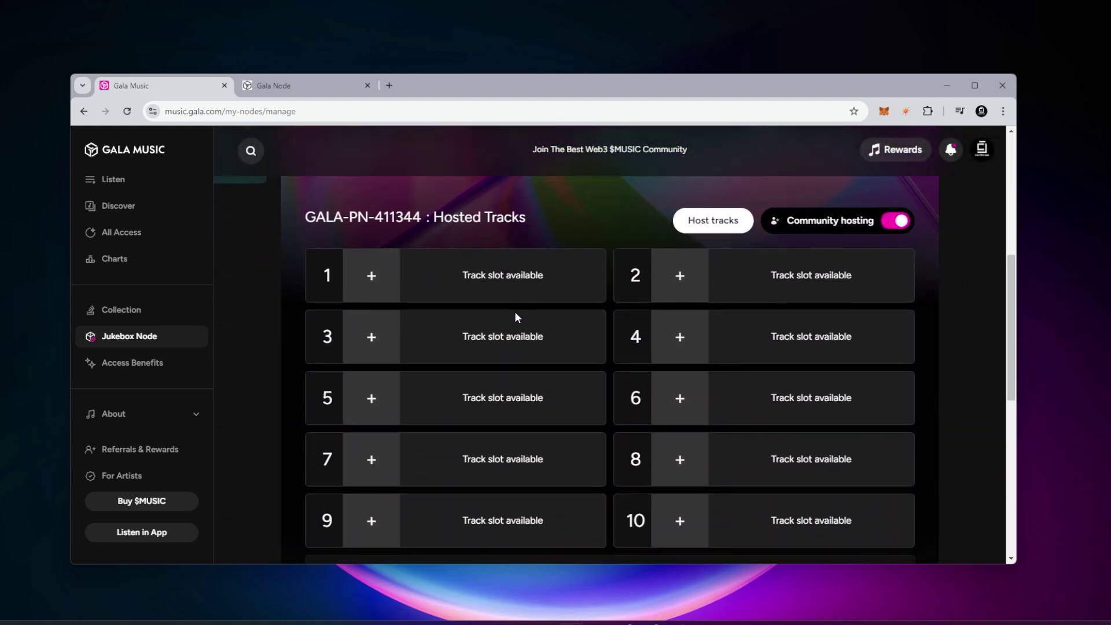
{"action": "left_click", "coordinate": [371, 278]}
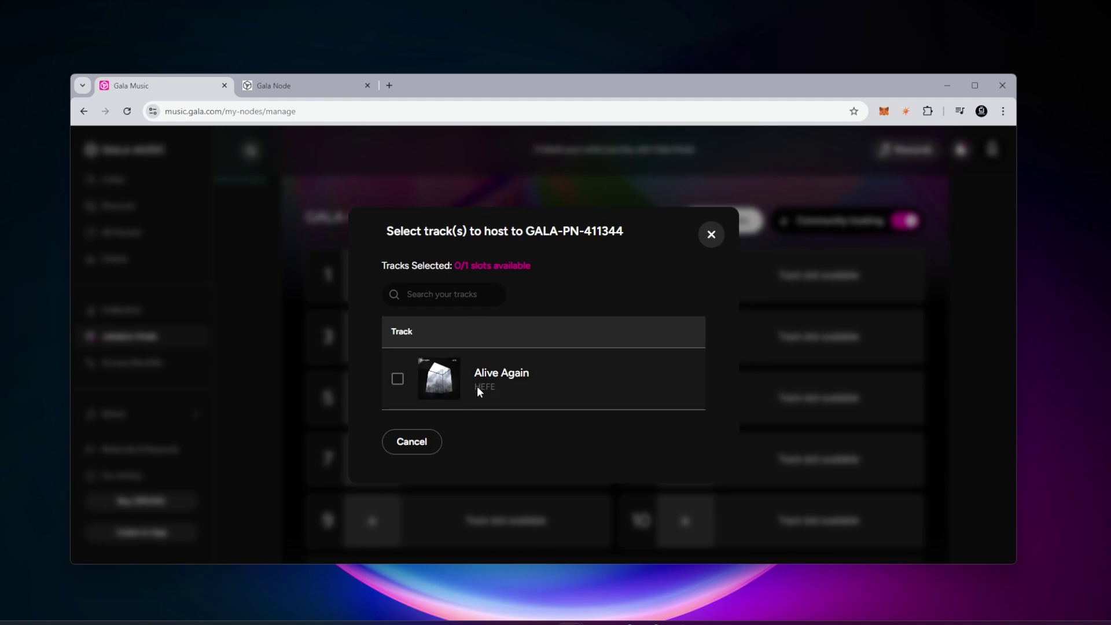
{"action": "left_click", "coordinate": [397, 380]}
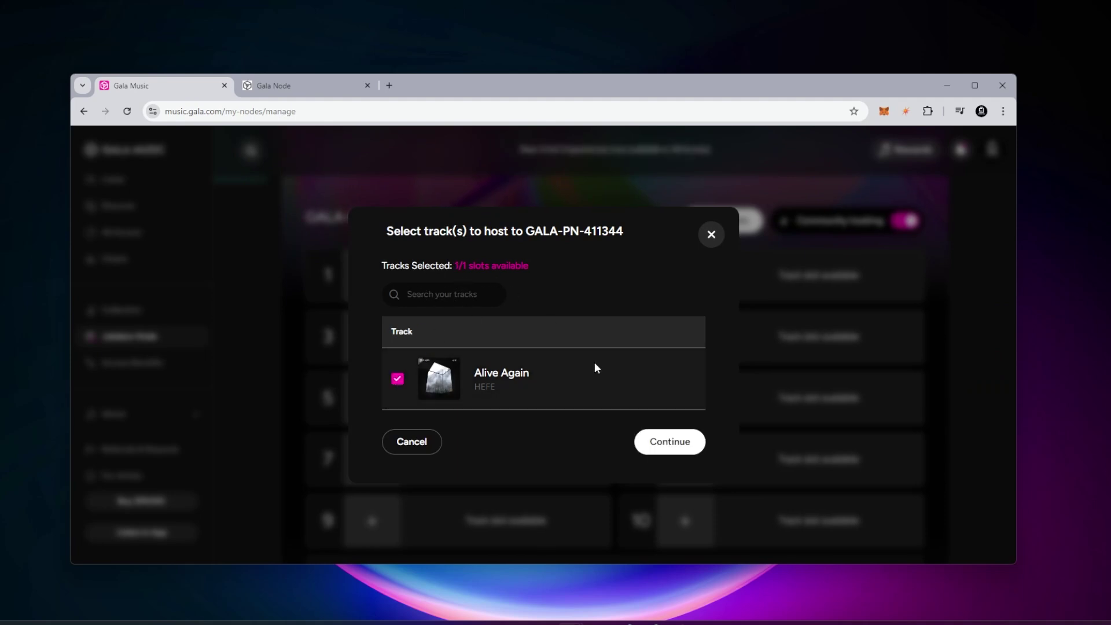
{"action": "left_click", "coordinate": [675, 453]}
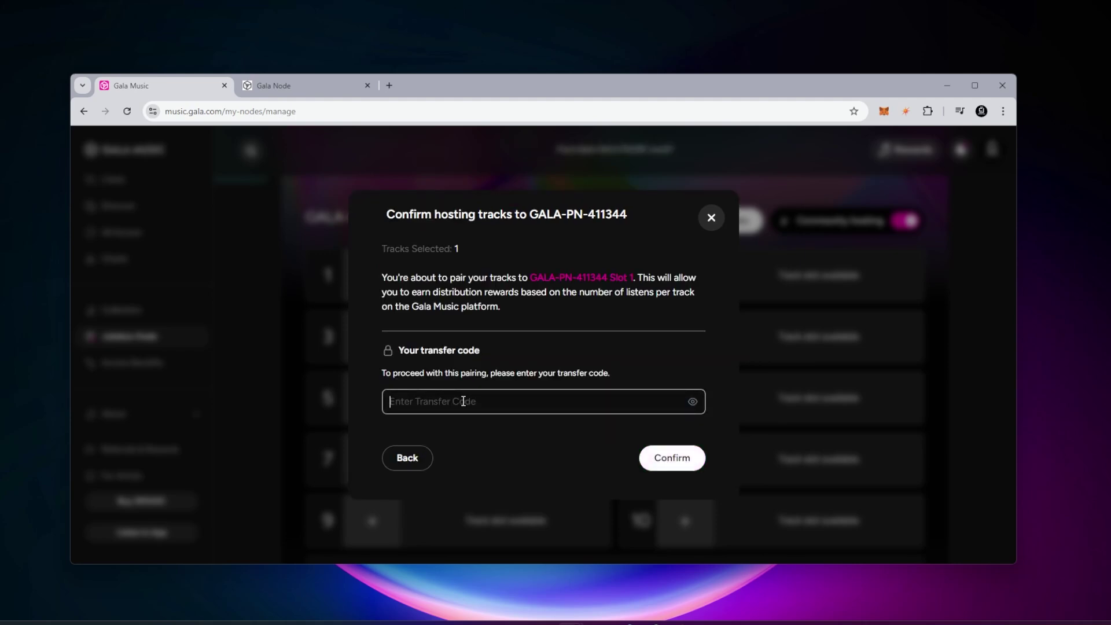
{"action": "key", "text": "ctrl+v"}
{"action": "left_click", "coordinate": [650, 463]}
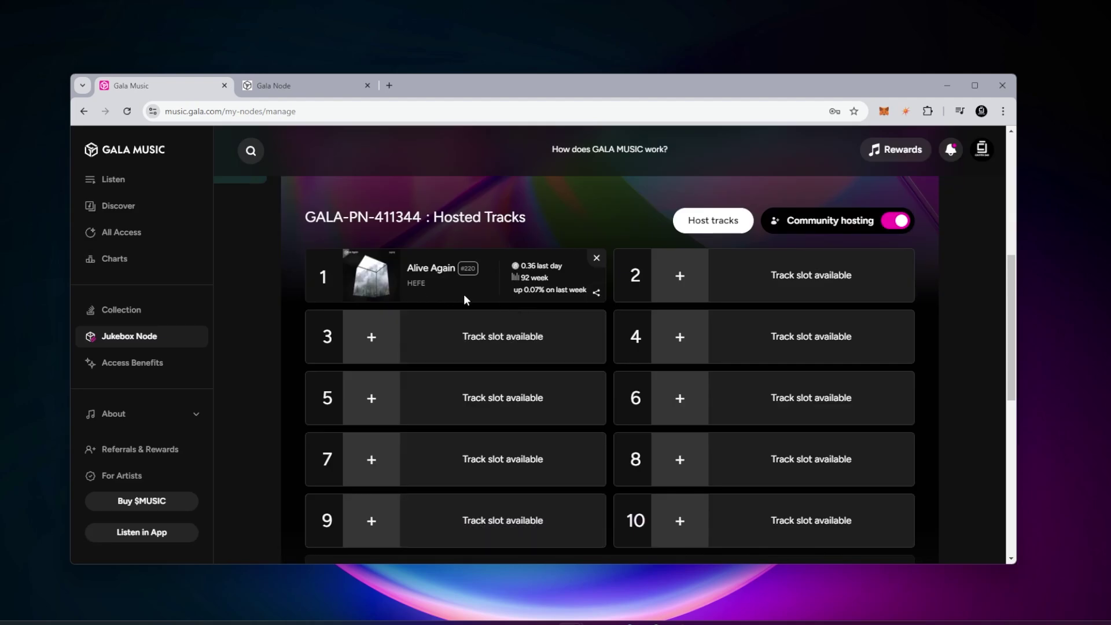
{"action": "scroll", "coordinate": [827, 414], "scroll_direction": "up", "scroll_amount": 5}
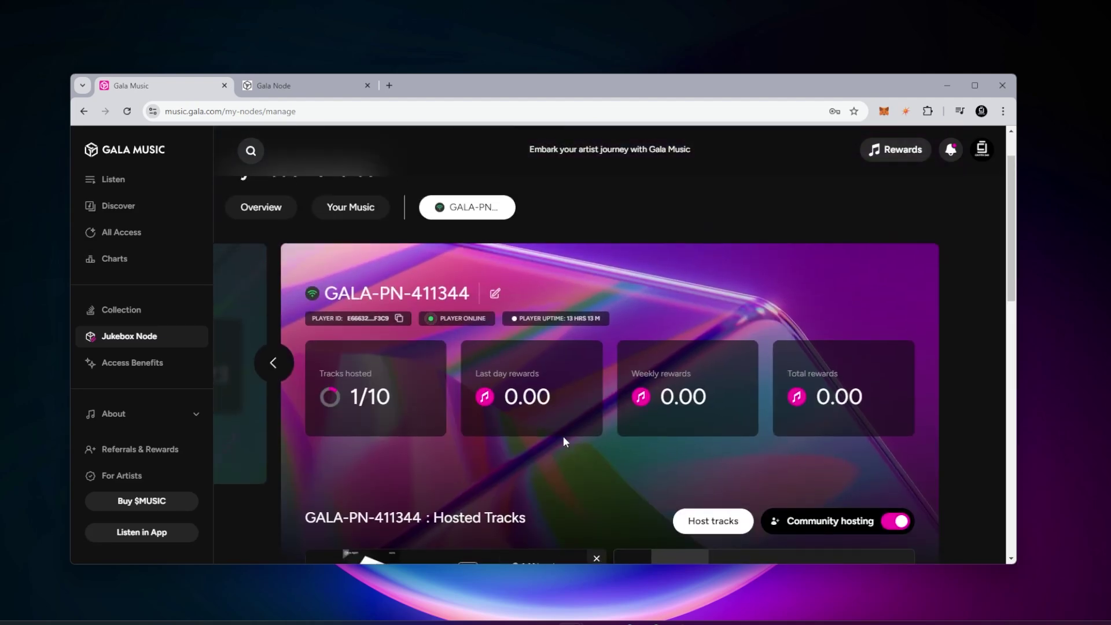